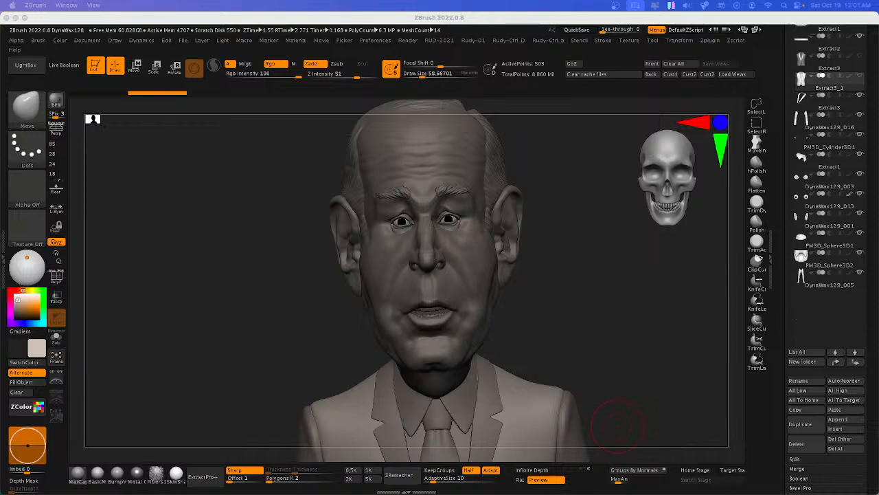
key(ctrl+Up)
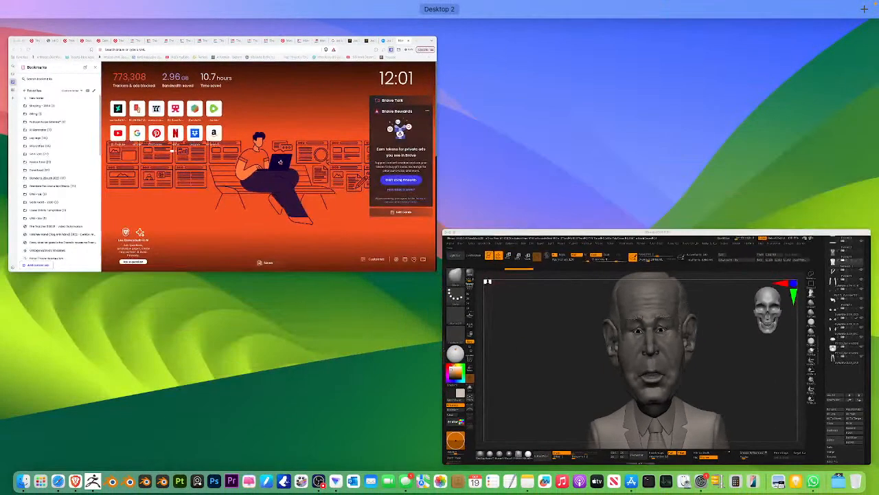
click(488, 281)
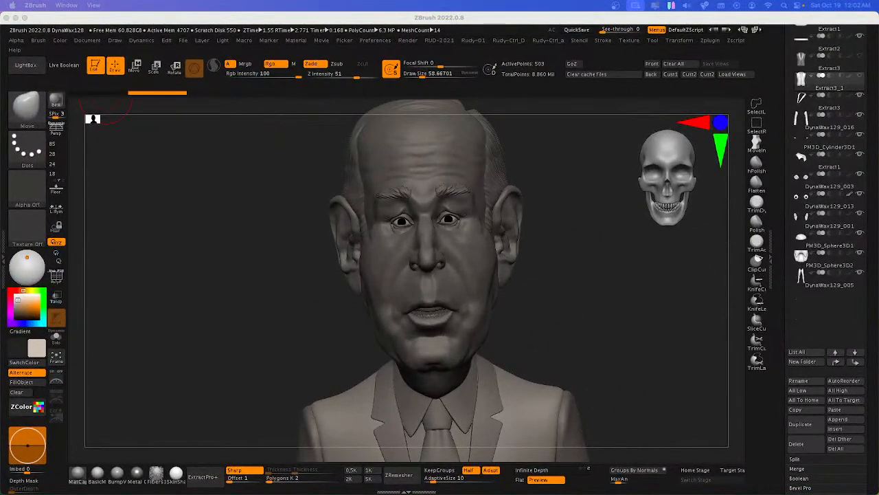
key(ctrl+Up)
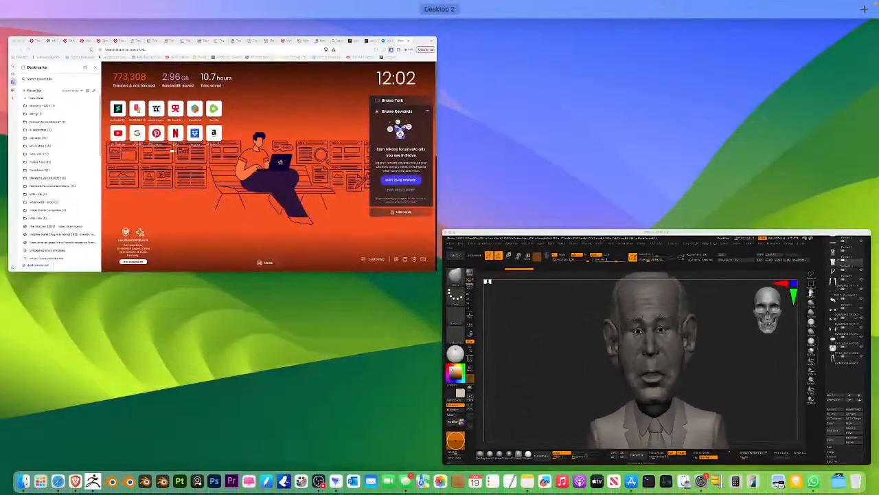
click(487, 281)
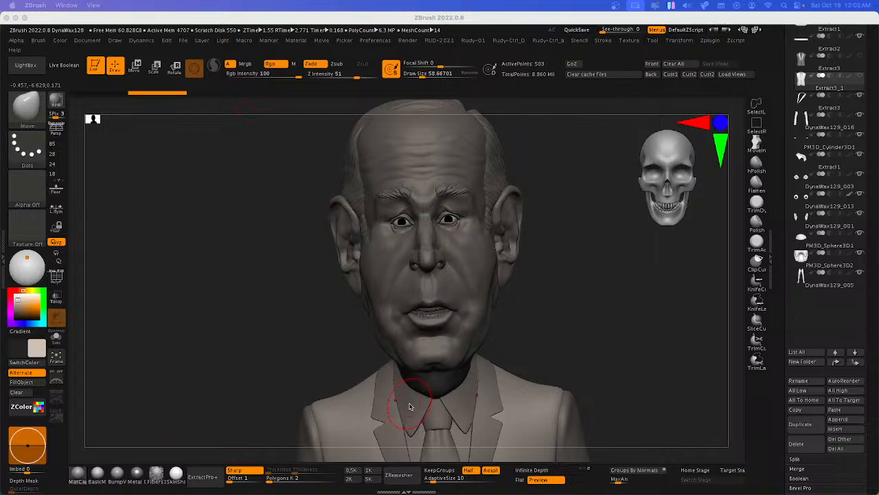
key(ctrl+Up)
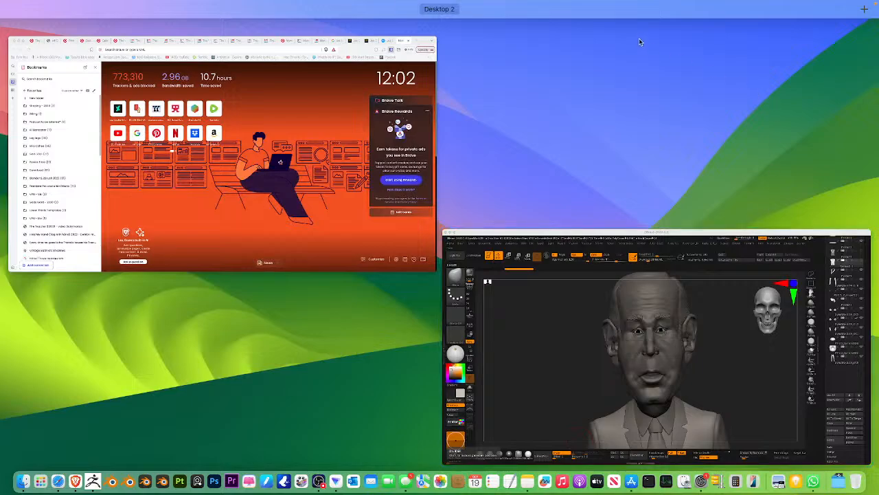
mouse_move(640, 11)
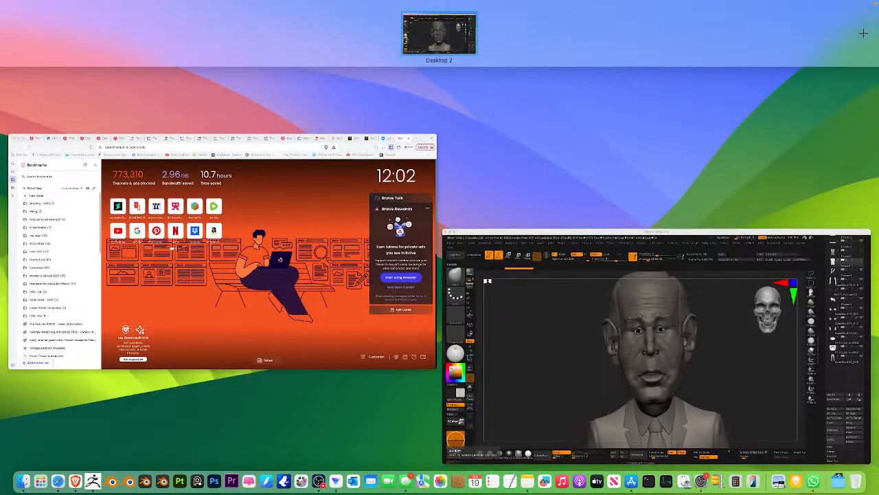
key(ctrl+Up)
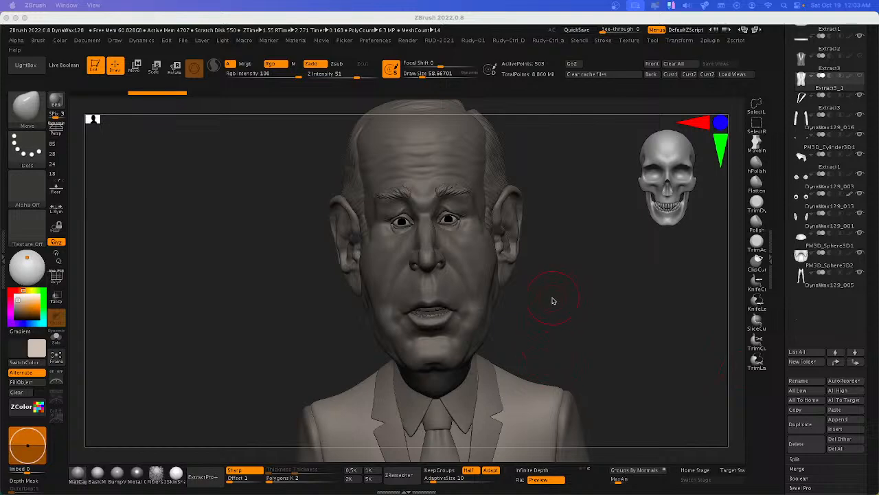
Redo the undone edits on the suit jacket at the waist and enlarge the brush draw size to about 190.
mouse_move(567, 289)
mouse_down()
mouse_move(581, 272)
mouse_move(561, 339)
mouse_up()
alt+right_drag(561, 339, 581, 268)
ctrl+right_drag(610, 309, 590, 327)
mouse_move(588, 327)
mouse_down()
mouse_move(593, 309)
mouse_move(540, 318)
mouse_move(588, 322)
mouse_move(554, 325)
mouse_up()
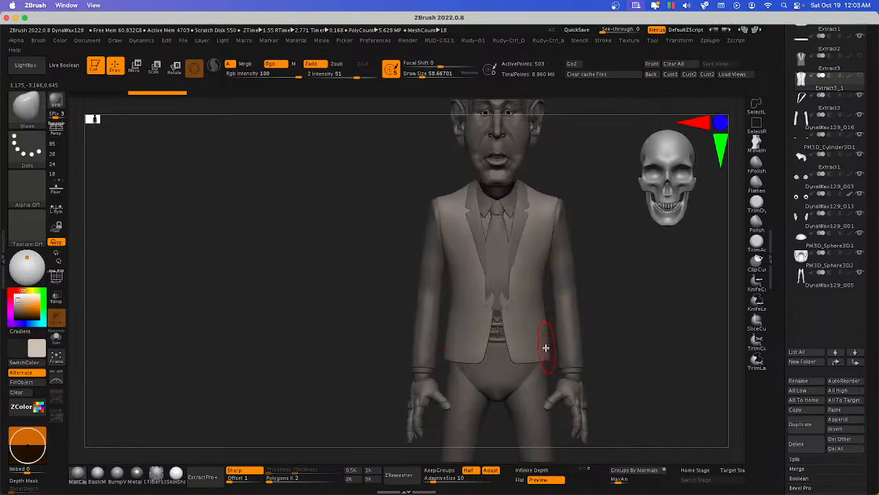
ctrl+right_drag(504, 343, 621, 352)
key(ctrl+shift+z)
key(ctrl+shift+z)
key(ctrl+shift+z)
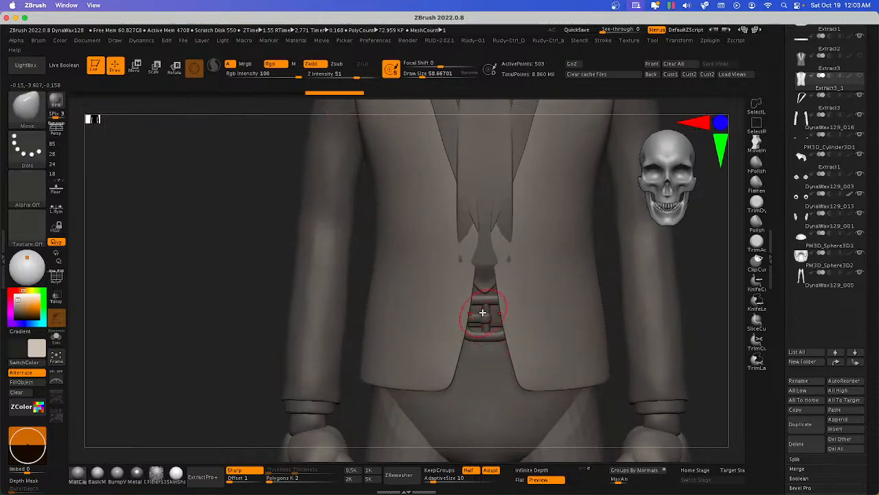
drag(485, 333, 496, 333)
key(s)
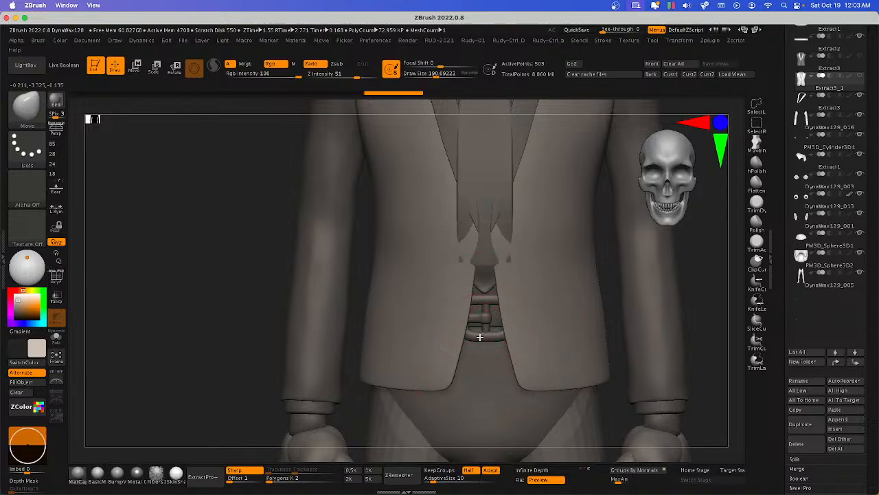
key(ctrl+shift+z)
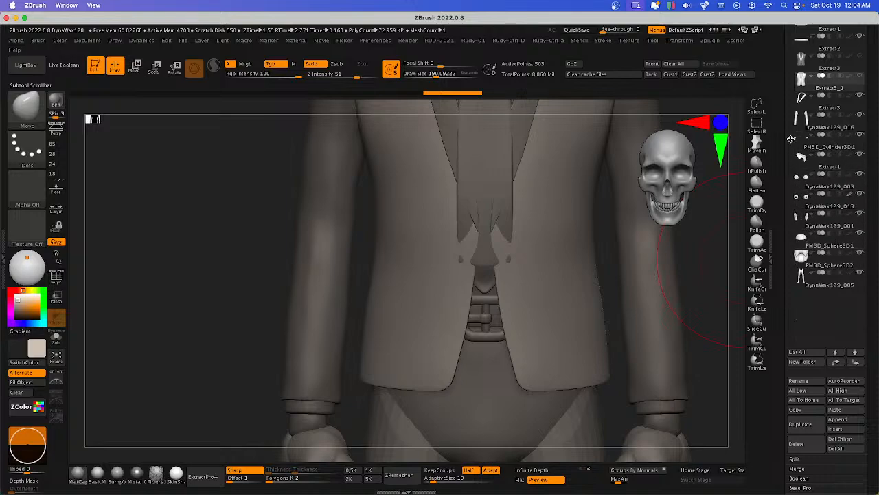
Select the belt buckle subtool Extract1 and set its Dynamic Subdiv thickness to about 0.00796.
scroll(867, 253, up, 5)
drag(870, 252, 869, 247)
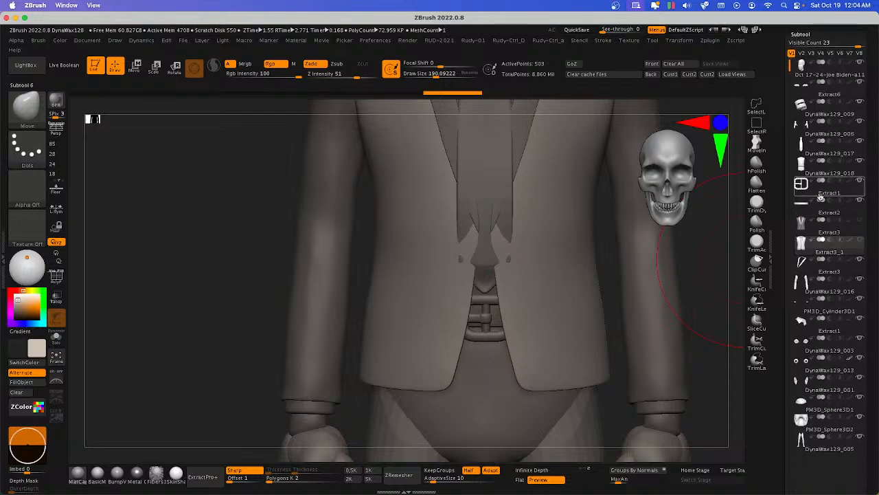
click(825, 187)
drag(868, 326, 868, 246)
scroll(867, 245, down, 9)
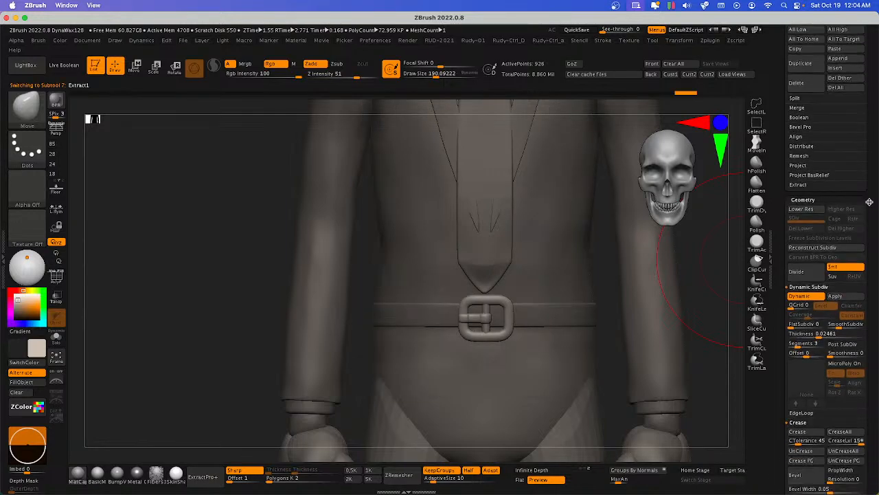
drag(817, 341, 807, 341)
click(807, 341)
click(811, 341)
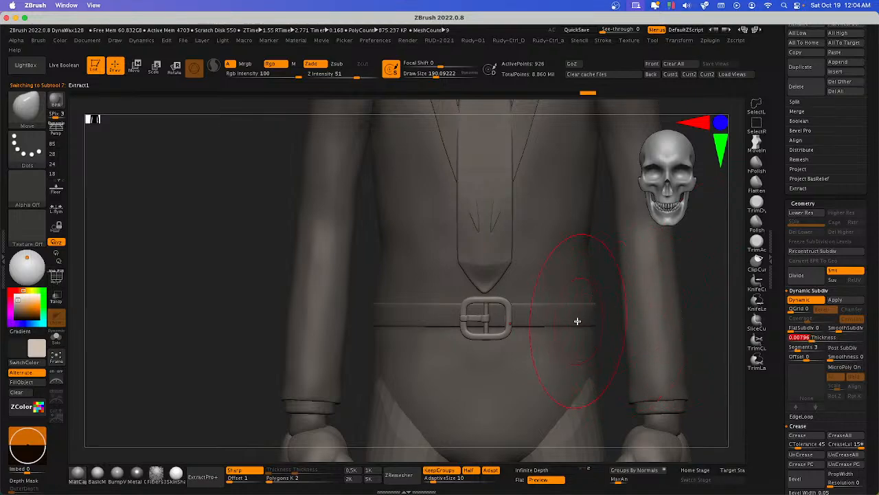
Select the belt strap, scale it slightly taller and shift it vertically to line up with the buckle.
alt+click(546, 323)
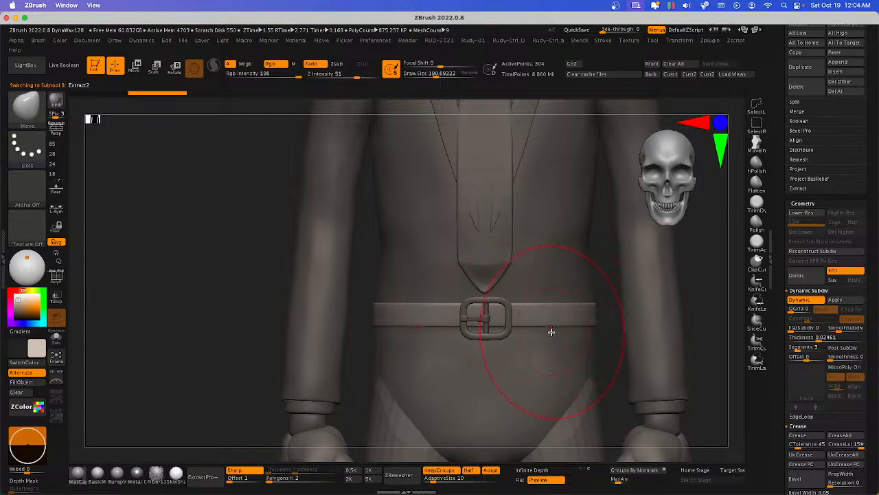
key(w)
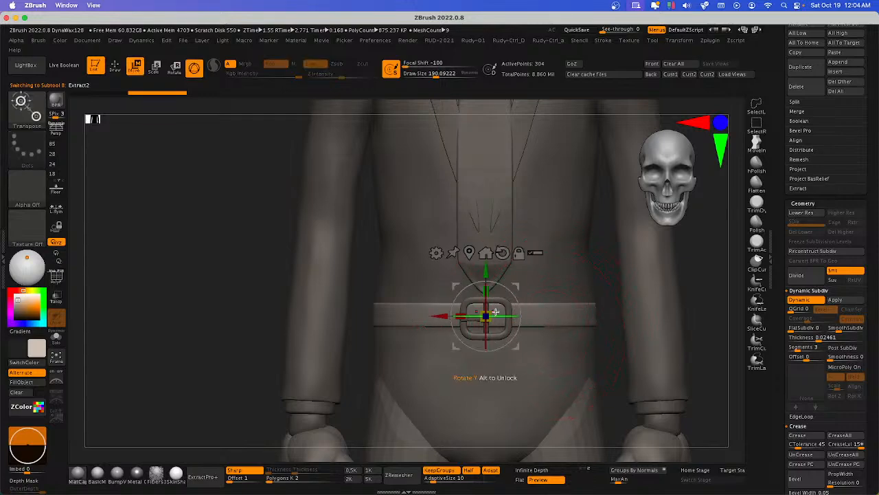
drag(486, 296, 505, 274)
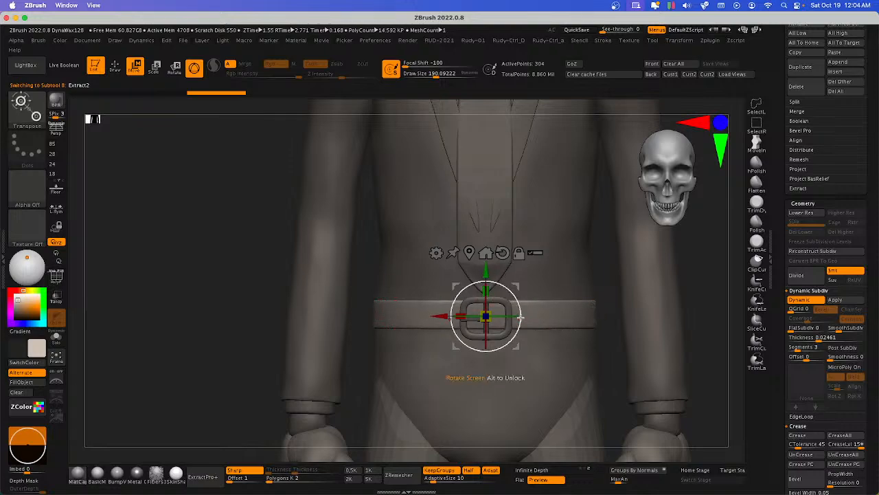
drag(486, 272, 487, 275)
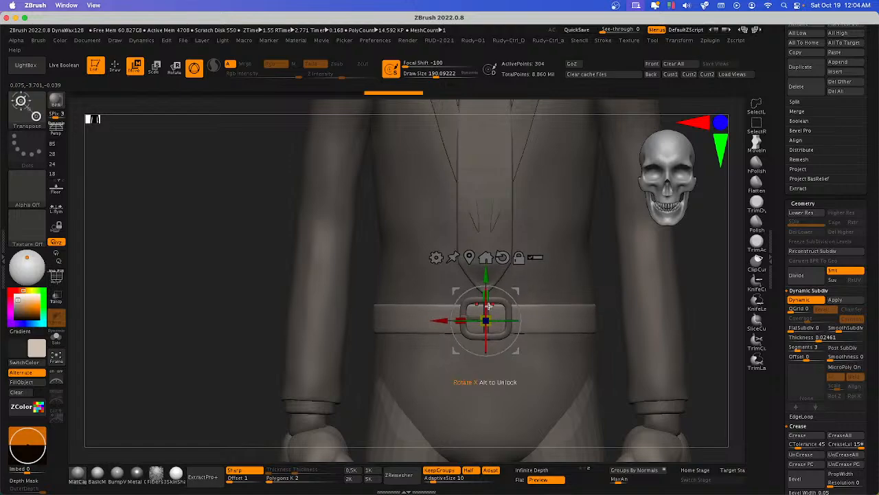
drag(486, 320, 487, 315)
drag(487, 280, 487, 279)
mouse_move(628, 317)
right_down()
mouse_move(562, 325)
mouse_move(586, 328)
right_up()
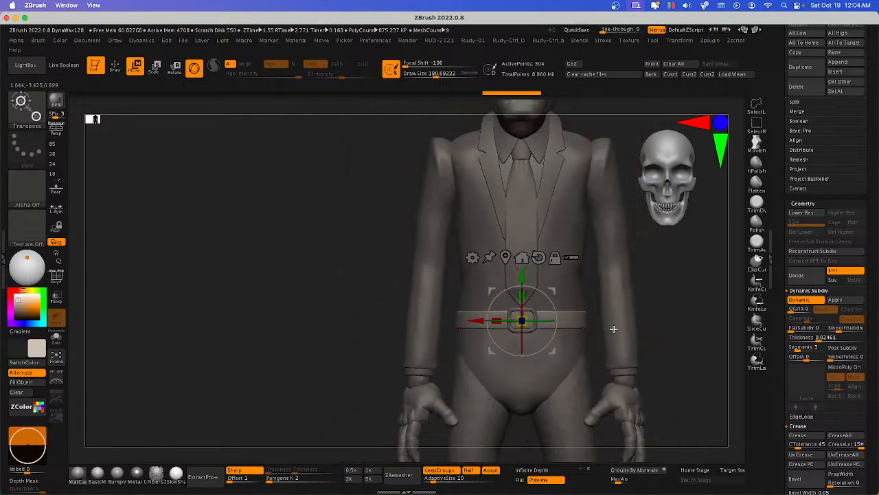
key(q)
right_drag(655, 321, 632, 315)
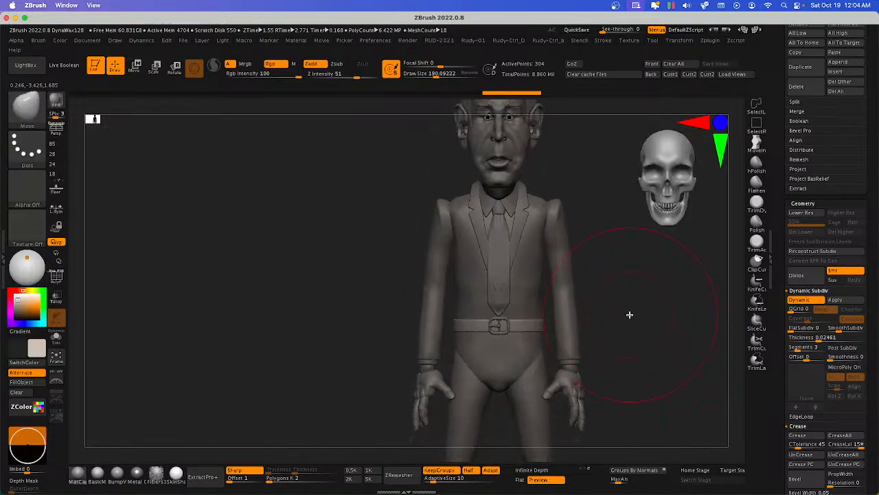
Select the legs subtool DynaWax129_005 and duplicate it as a base for the trousers.
alt+right_drag(527, 385, 559, 325)
alt+right_drag(630, 345, 628, 324)
scroll(856, 202, up, 8)
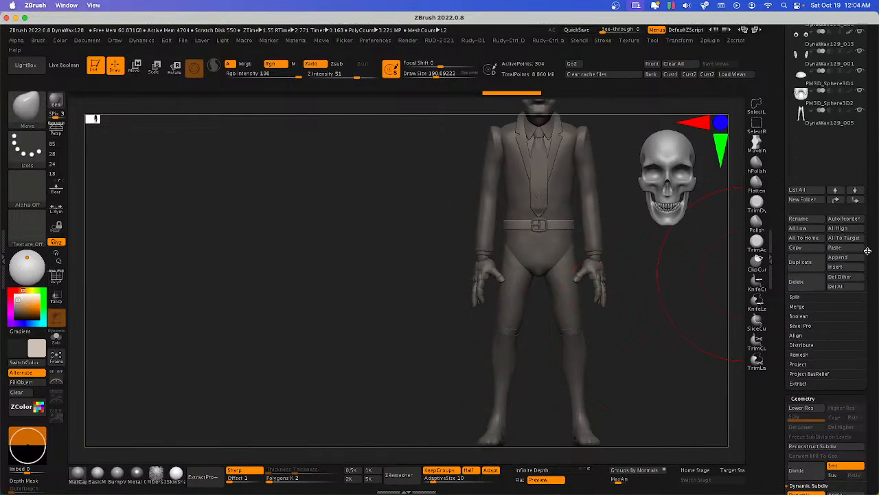
click(847, 203)
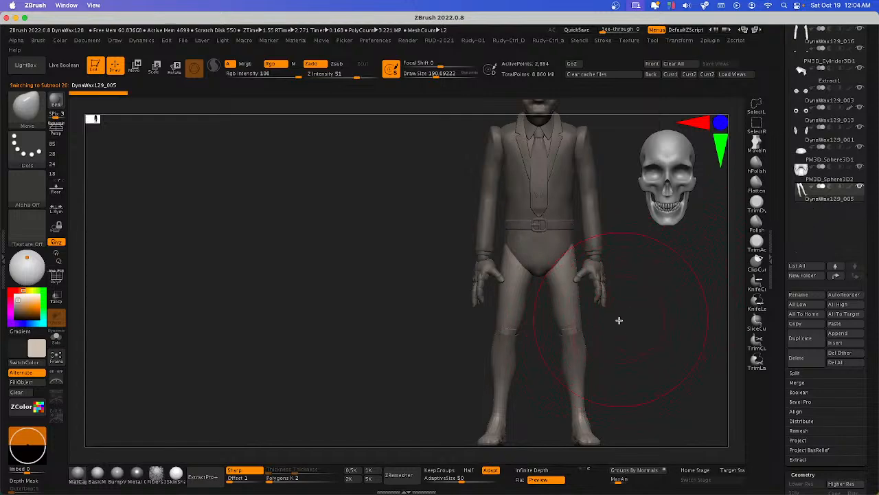
key(space)
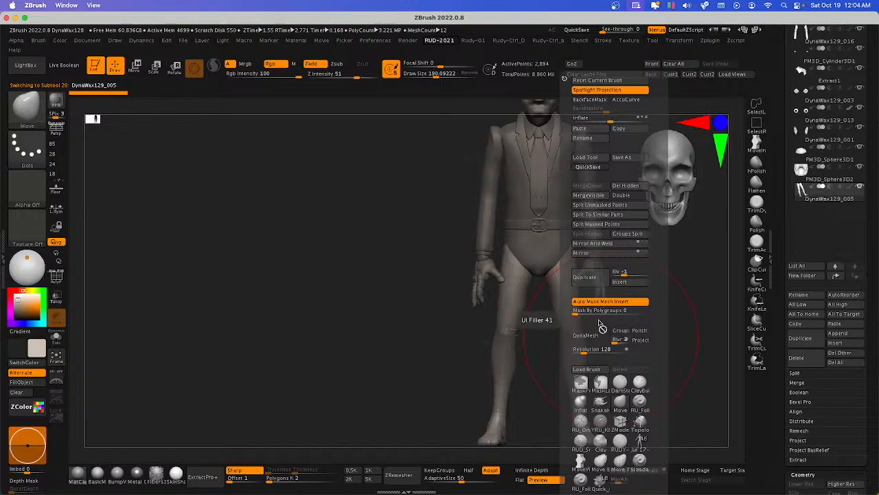
click(585, 278)
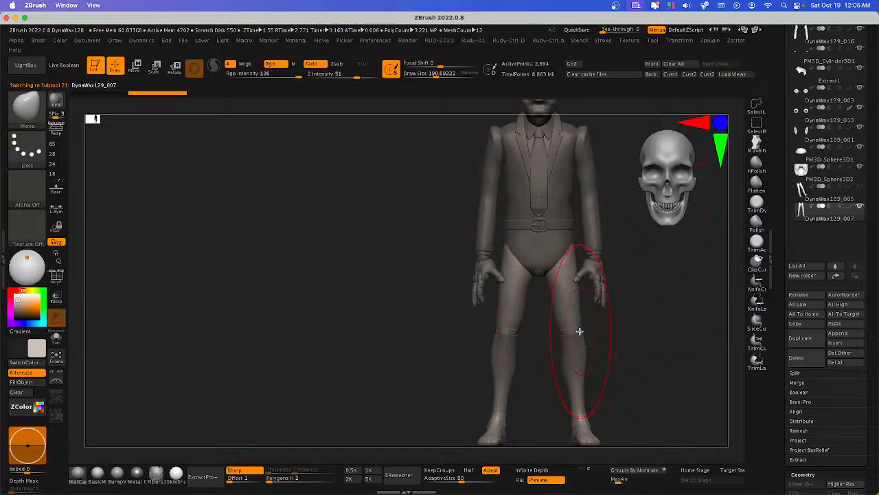
Widen the lower legs of the duplicate toward a straight trouser shape using a Move brush reduced to about 65.
key(space)
click(668, 404)
key(bracketleft)
key(bracketleft)
key(bracketleft)
key(s)
drag(526, 310, 536, 309)
key(bracketleft)
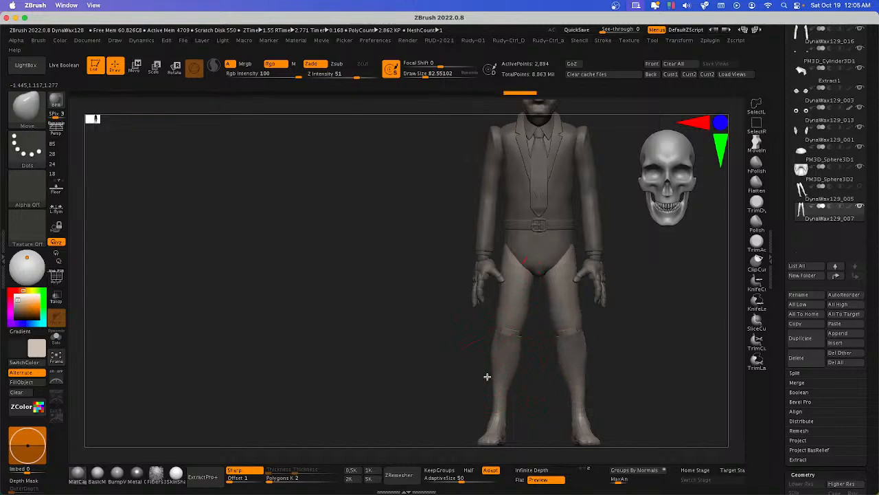
key(bracketleft)
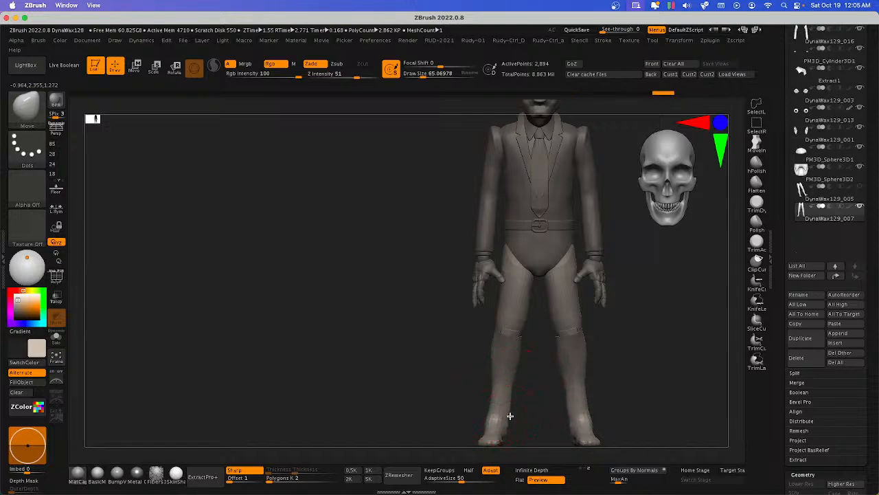
right_drag(523, 338, 570, 365)
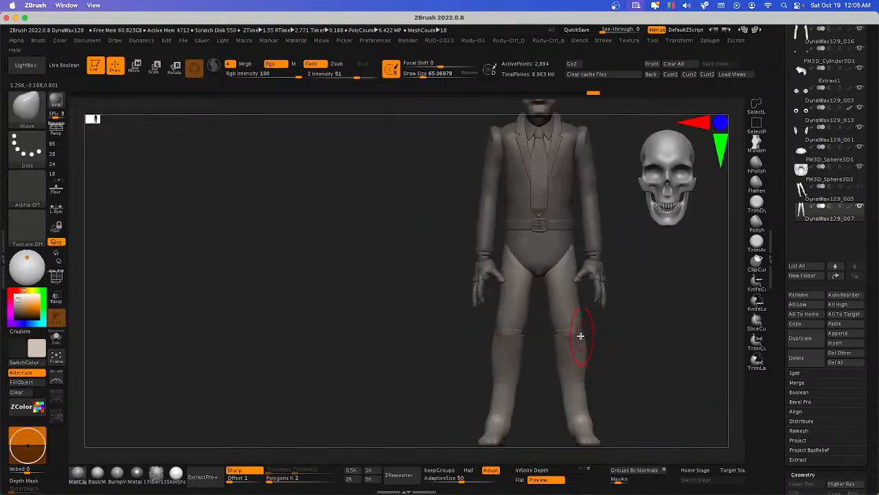
Rotate the duplicated legs inward around the hips so that they stand more vertically.
key(w)
drag(590, 255, 592, 256)
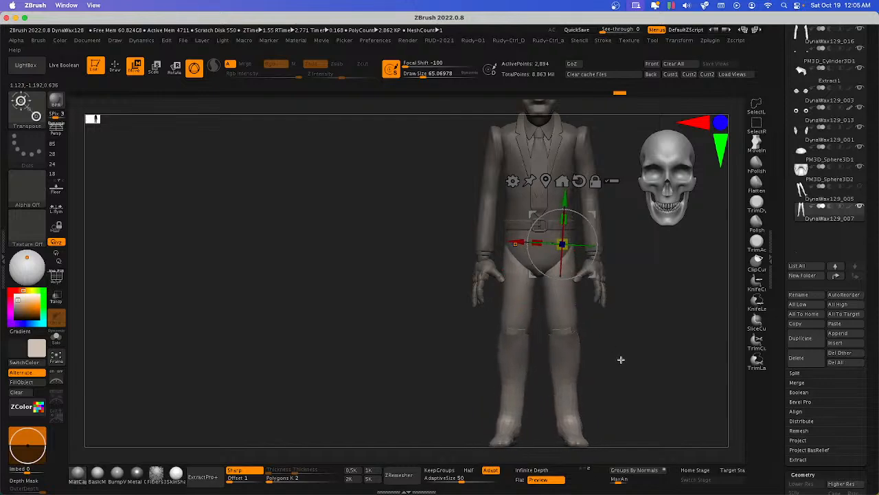
alt+right_drag(620, 362, 618, 319)
Switch back to the Move brush and pull the trouser shape outward around the ankles.
key(space)
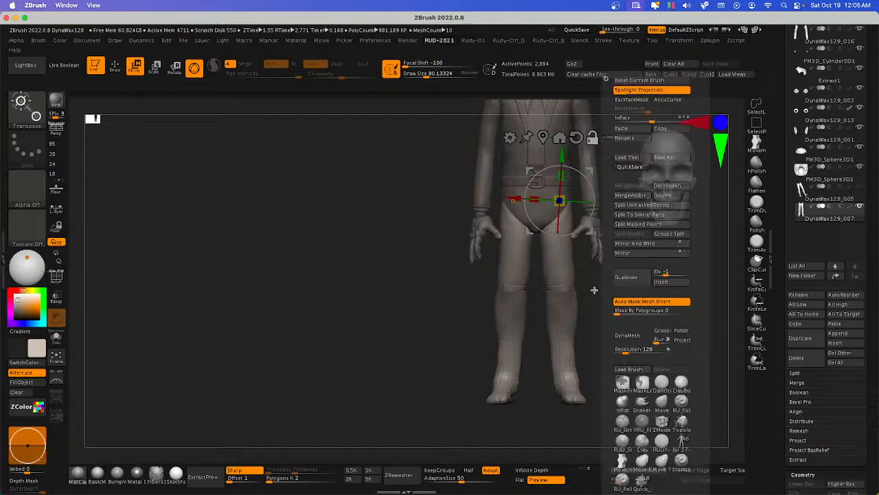
key(space)
click(641, 399)
key(s)
drag(562, 373, 566, 393)
mouse_move(593, 395)
right_down()
mouse_move(562, 400)
mouse_move(605, 395)
right_up()
Reshape the calves, knees and thighs of the duplicated legs in side view with the Move brush for fuller trouser legs.
key(s)
drag(564, 384, 545, 335)
drag(545, 304, 575, 237)
drag(567, 275, 575, 278)
key(bracketleft)
drag(576, 339, 581, 343)
drag(557, 373, 555, 373)
drag(581, 314, 576, 276)
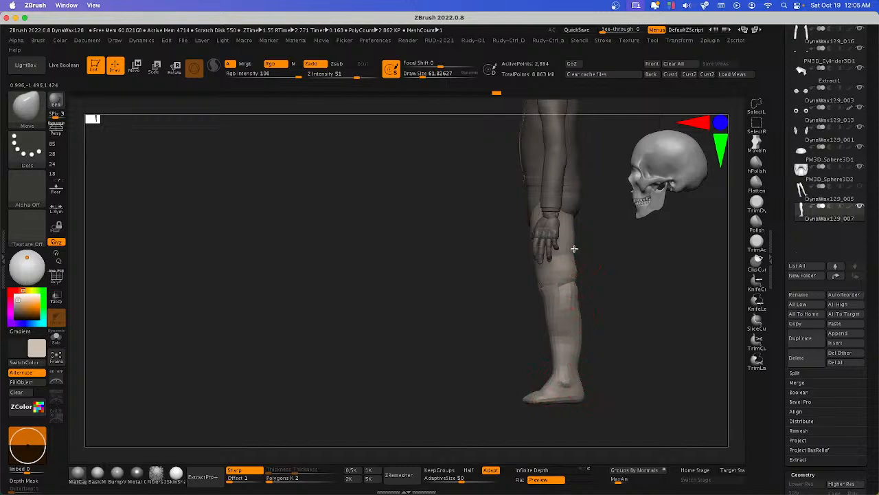
drag(574, 221, 609, 226)
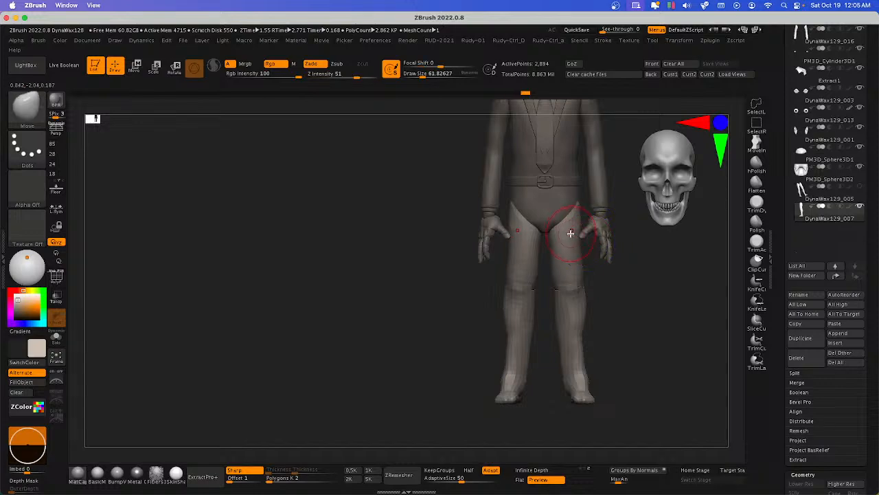
mouse_move(630, 309)
shift+mouse_down()
mouse_move(630, 320)
mouse_move(667, 330)
mouse_move(631, 330)
mouse_move(595, 373)
mouse_move(636, 365)
mouse_move(585, 367)
mouse_move(526, 353)
mouse_move(566, 345)
shift+mouse_up()
key(s)
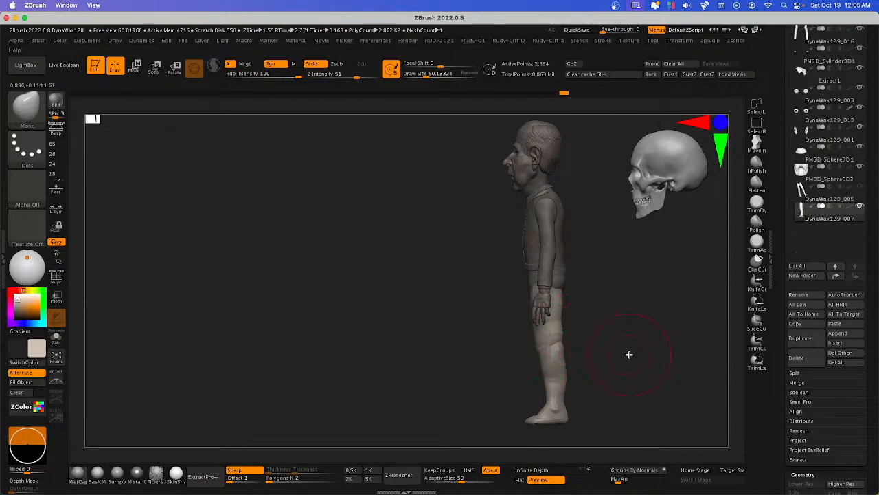
Subdivide the duplicated legs mesh twice to reach subdivision level 3.
shift+drag(604, 377, 627, 369)
scroll(872, 352, down, 10)
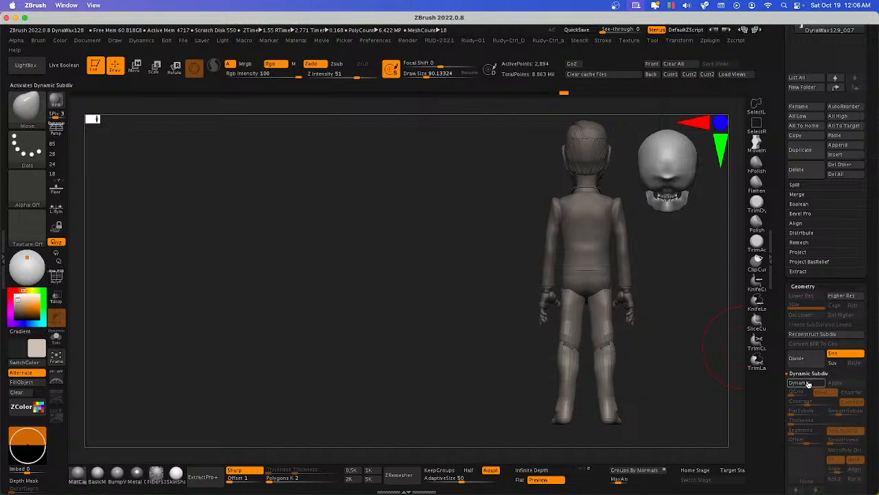
click(797, 358)
click(797, 358)
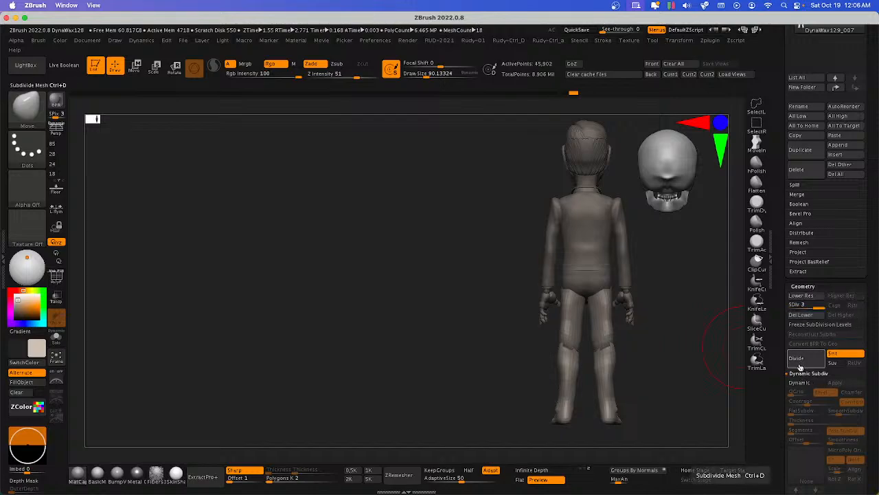
drag(707, 387, 669, 385)
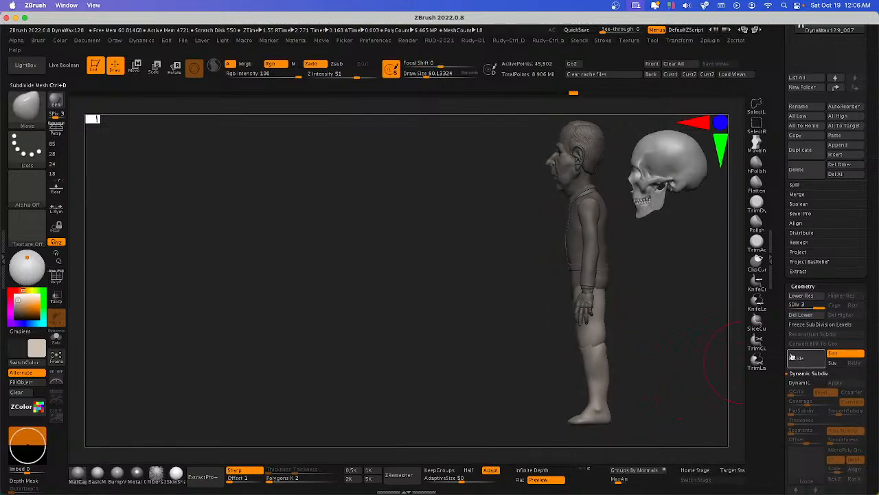
Delete the duplicated legs' lower subdivision levels, DynaMesh them at resolution 128 and smooth the knee area.
click(802, 315)
key(space)
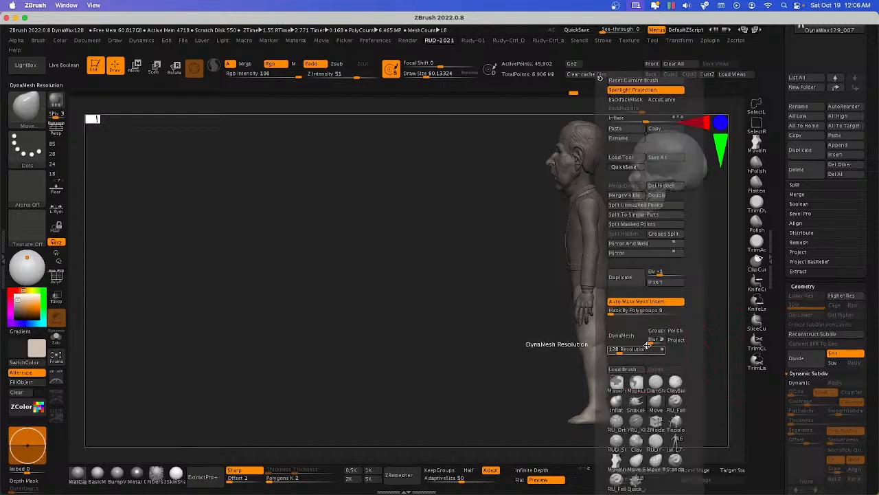
click(623, 344)
mouse_move(609, 350)
shift+mouse_down()
mouse_move(648, 349)
mouse_move(600, 360)
shift+mouse_up()
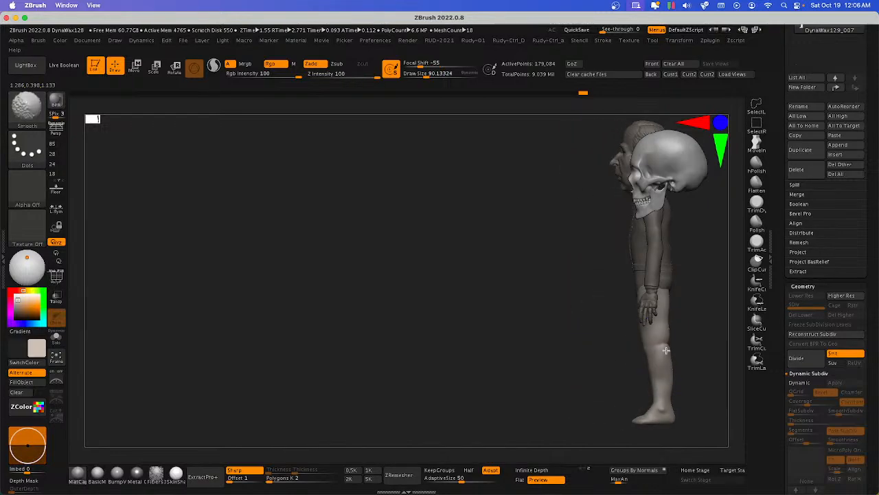
Hide the feet of the duplicated legs below the ankles, including the strip left at the hem in side view.
mouse_move(685, 380)
alt+mouse_down()
mouse_move(645, 348)
mouse_move(675, 367)
mouse_move(622, 376)
alt+mouse_up()
drag(605, 406, 588, 379)
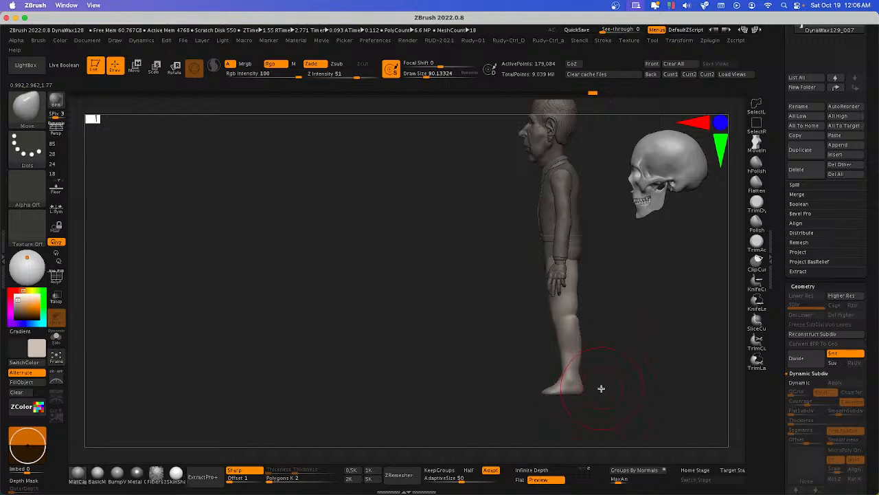
drag(603, 379, 626, 386)
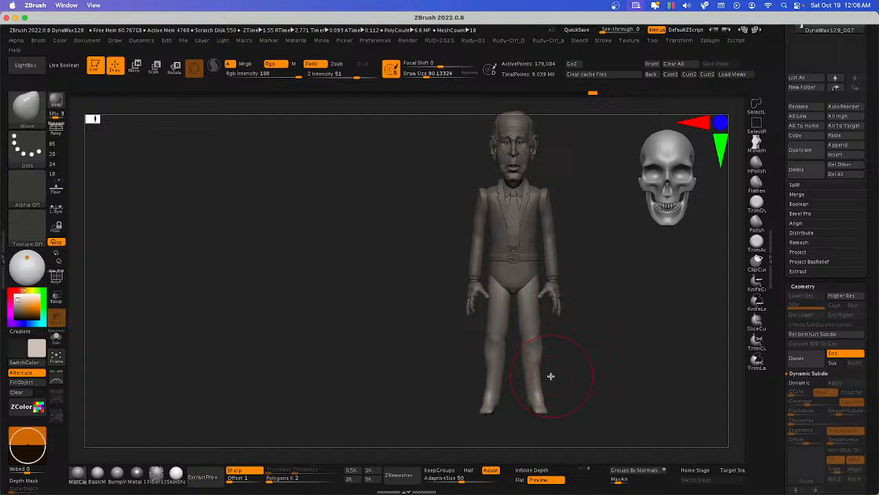
mouse_move(552, 373)
ctrl+right_down()
mouse_move(561, 355)
mouse_move(545, 339)
ctrl+right_up()
key(bracketleft)
key(bracketleft)
key(bracketright)
key(bracketright)
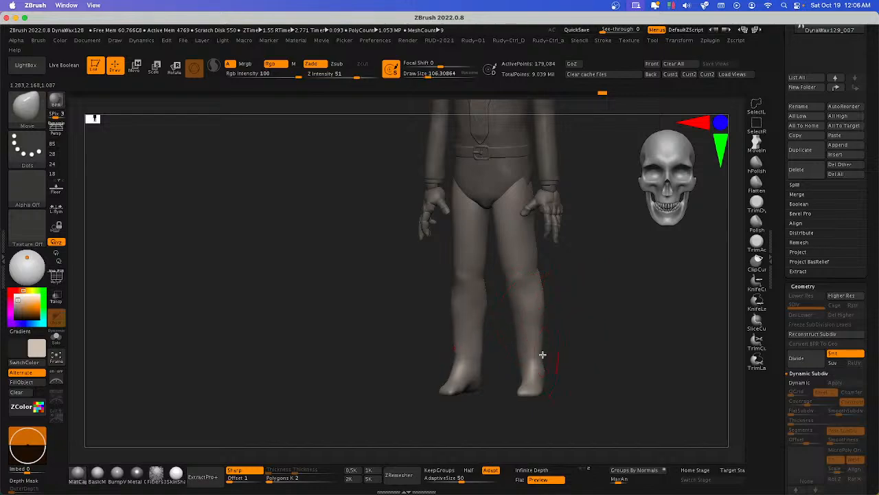
right_drag(530, 344, 512, 332)
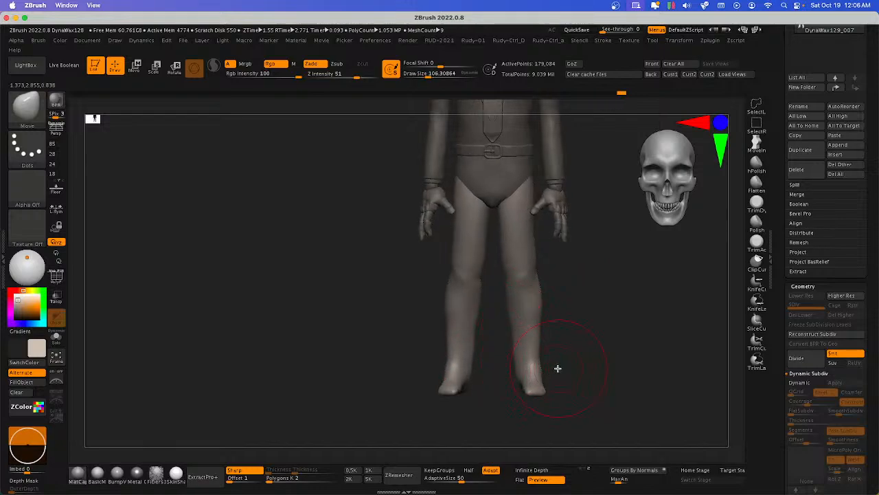
mouse_move(386, 377)
ctrl+shift+mouse_down()
mouse_move(449, 379)
mouse_move(608, 426)
ctrl+shift+mouse_up()
ctrl+shift+click(604, 421)
ctrl+shift+drag(390, 380, 627, 433)
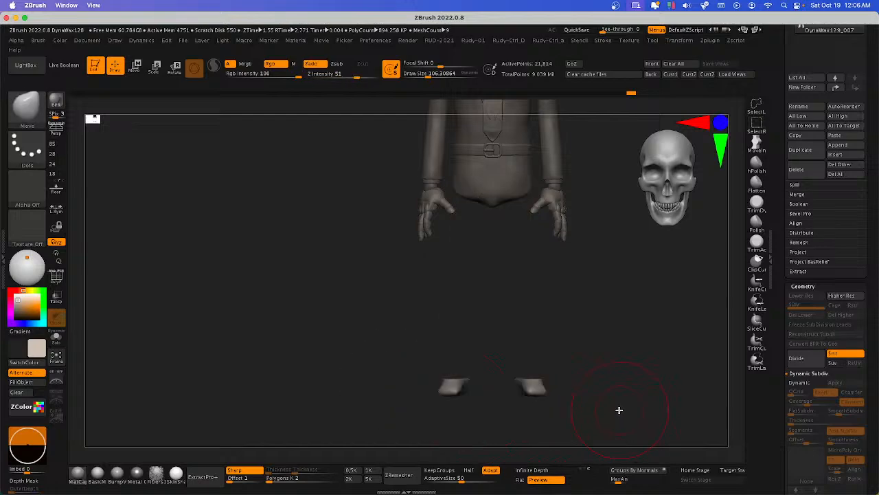
ctrl+shift+click(615, 409)
drag(438, 398, 596, 375)
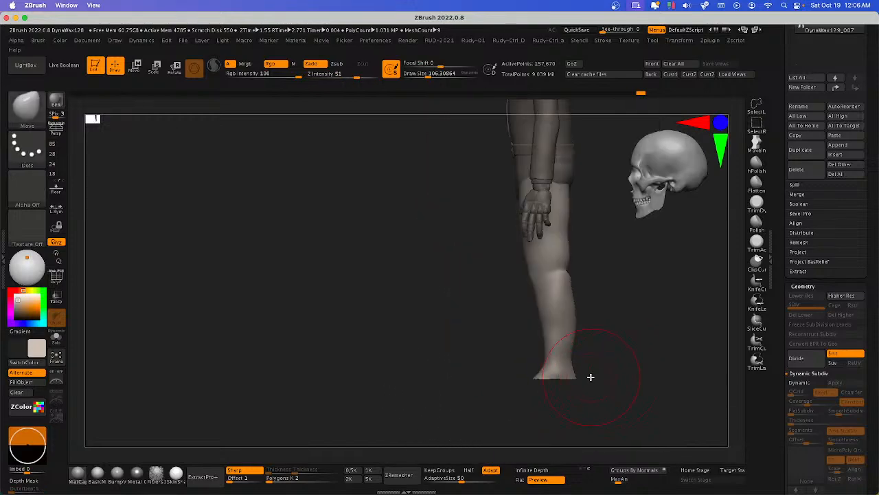
mouse_move(481, 374)
ctrl+shift+mouse_down()
mouse_move(616, 385)
mouse_move(633, 399)
ctrl+shift+mouse_up()
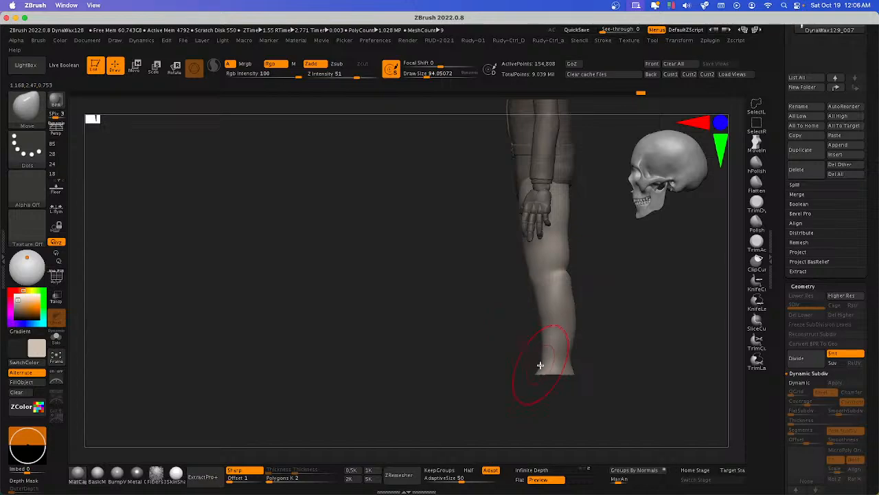
Pull the front and back of the ankle openings into straighter trouser hems with a smaller Move brush.
key(s)
mouse_move(542, 367)
mouse_down()
mouse_move(550, 368)
mouse_move(541, 360)
mouse_up()
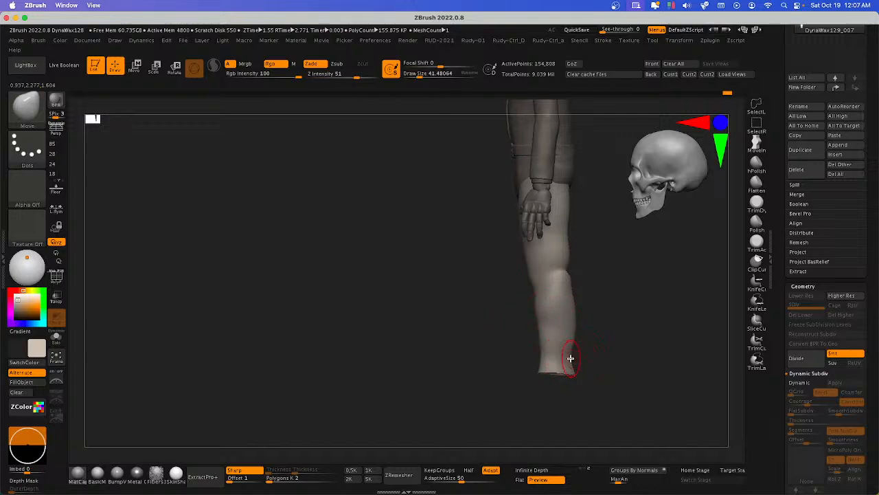
right_drag(571, 358, 582, 359)
key(s)
drag(571, 359, 577, 359)
drag(568, 358, 571, 357)
right_drag(571, 358, 583, 330)
Reshape the back of the knees and the front of the shins in side view with a larger Move brush.
drag(580, 282, 576, 274)
key(s)
drag(576, 274, 573, 275)
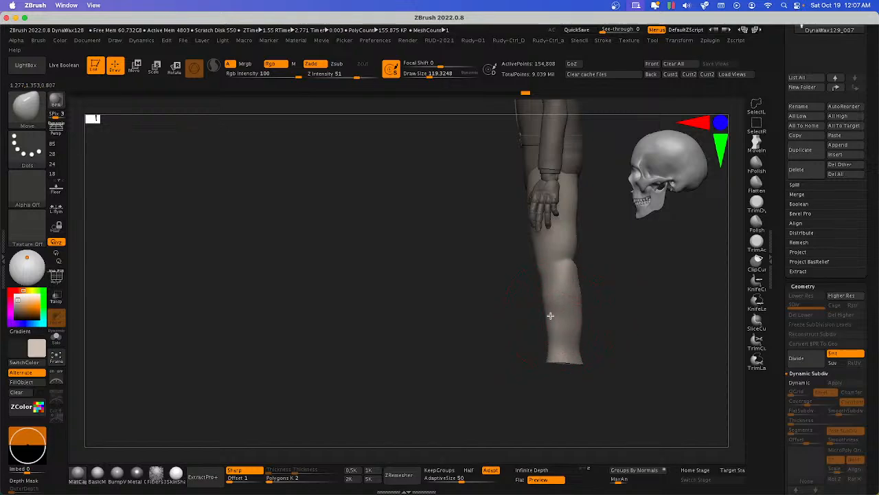
drag(547, 323, 544, 325)
drag(581, 341, 576, 351)
Refine the trouser hems from several angles with the Move brush, adjusting the brush size between strokes.
shift+right_drag(576, 351, 575, 362)
key(s)
drag(548, 358, 546, 357)
mouse_move(550, 351)
right_down()
mouse_move(552, 383)
mouse_move(550, 354)
right_up()
key(s)
drag(549, 353, 546, 354)
mouse_move(564, 353)
right_down()
mouse_move(566, 344)
mouse_move(563, 350)
right_up()
key(s)
drag(572, 350, 570, 350)
mouse_move(570, 349)
right_down()
mouse_move(579, 332)
mouse_move(575, 343)
right_up()
drag(571, 353, 564, 359)
mouse_move(563, 359)
right_down()
mouse_move(555, 361)
mouse_move(581, 341)
right_up()
drag(581, 340, 584, 337)
mouse_move(592, 325)
right_down()
mouse_move(595, 308)
mouse_move(588, 320)
right_up()
drag(557, 344, 551, 350)
shift+right_drag(546, 353, 555, 345)
Reshape the trouser legs around the knees and calves with the Move brush, working from the side, front and back.
key(s)
drag(574, 302, 577, 301)
drag(584, 284, 574, 287)
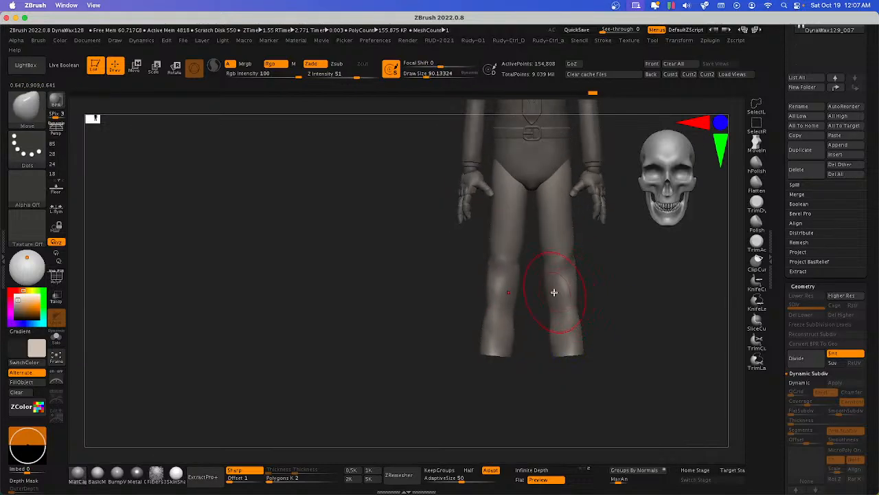
mouse_move(485, 320)
mouse_down()
mouse_move(492, 350)
mouse_move(514, 334)
mouse_up()
key(s)
key(s)
mouse_move(514, 334)
shift+right_down()
mouse_move(568, 337)
mouse_move(520, 343)
mouse_move(534, 320)
mouse_move(504, 373)
mouse_move(538, 391)
mouse_move(534, 355)
mouse_move(546, 340)
shift+right_up()
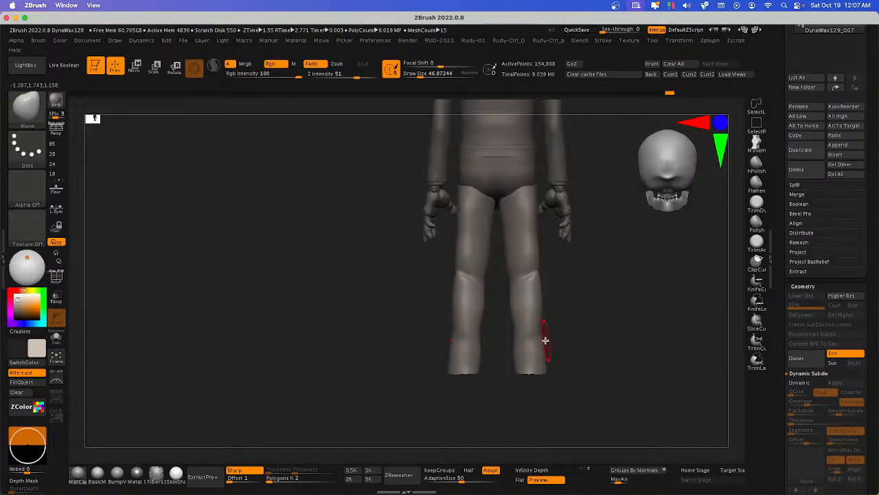
Smooth the backs of the trouser legs from the lower thighs over the knees to the calves.
key(shift)
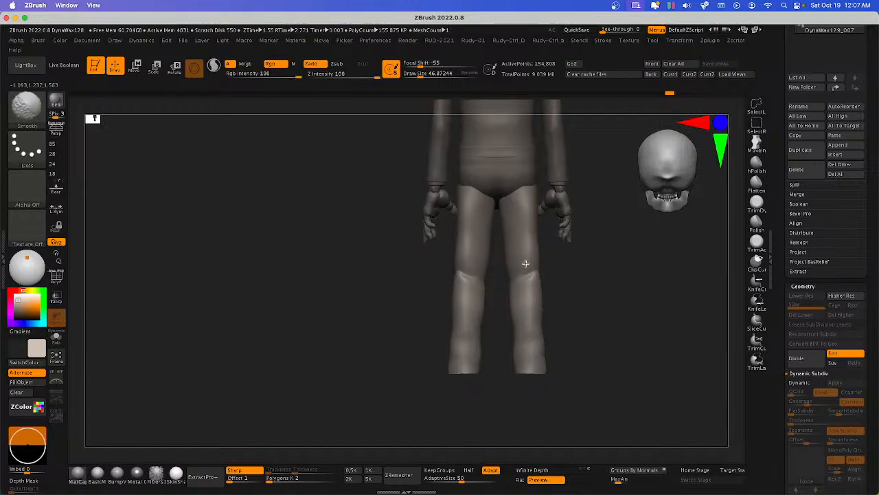
shift+drag(528, 261, 535, 317)
key(shift)
shift+drag(559, 286, 545, 287)
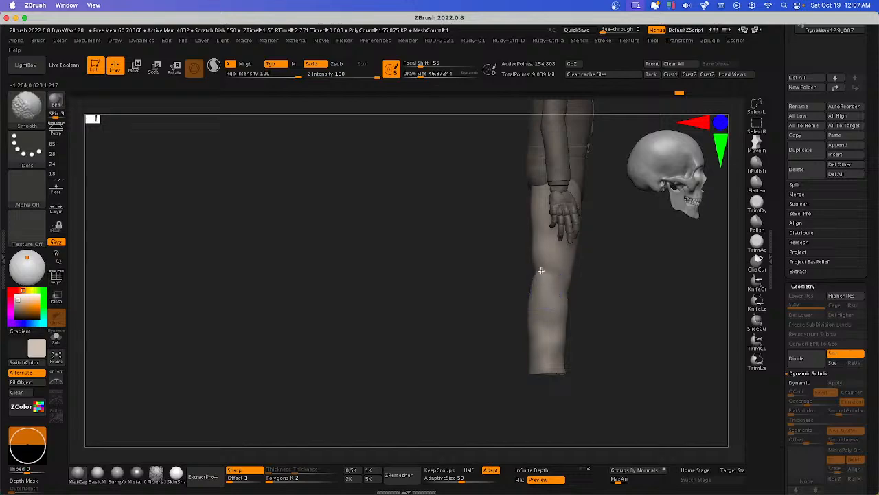
Switch to the ClayBuildup brush, reduce its size and try a stroke behind the knees.
key(b)
key(c)
key(b)
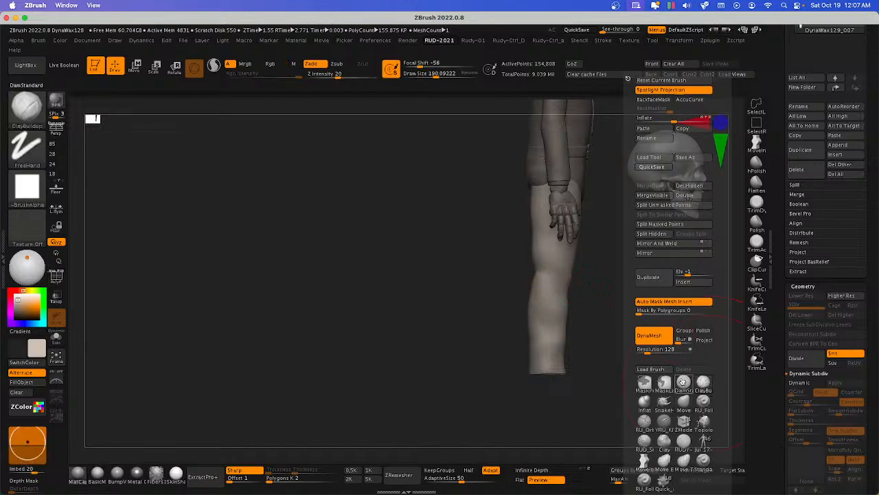
drag(498, 299, 534, 291)
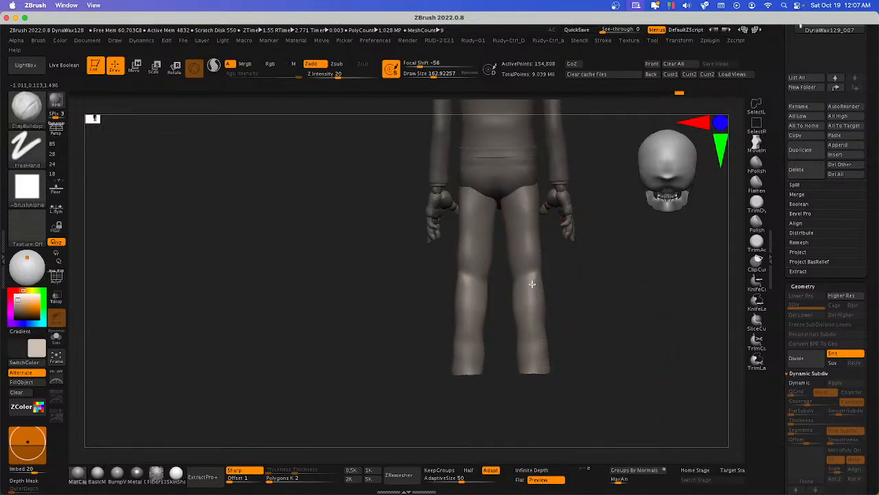
key(s)
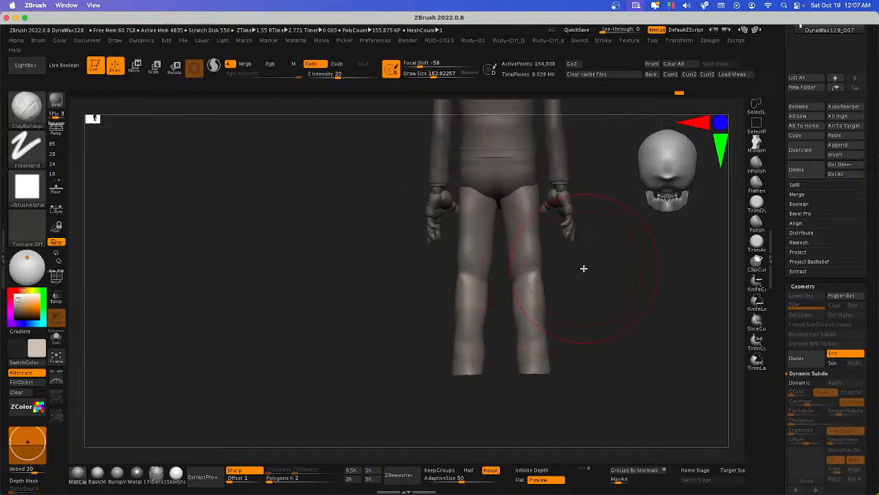
key(s)
mouse_move(536, 295)
mouse_down()
mouse_move(534, 280)
mouse_move(542, 307)
mouse_up()
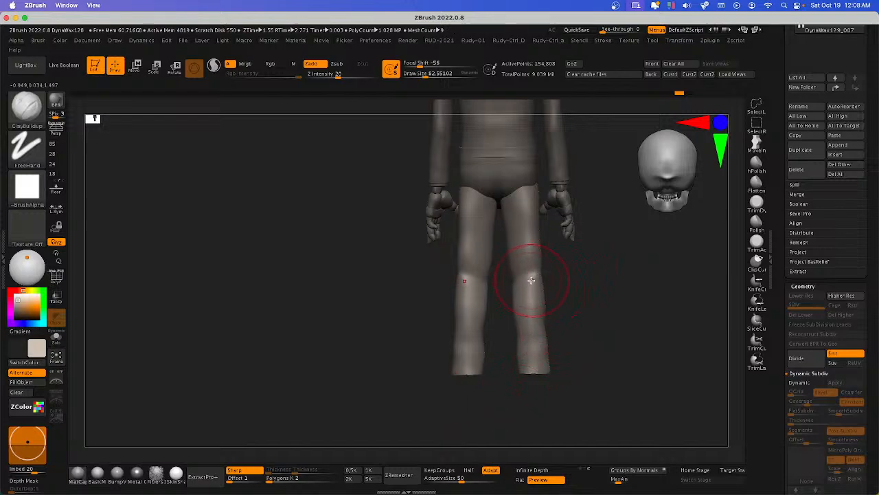
Give the ClayBuildup brush the round Alpha 06, Z Intensity 1 and a draw size of about 39.
key(space)
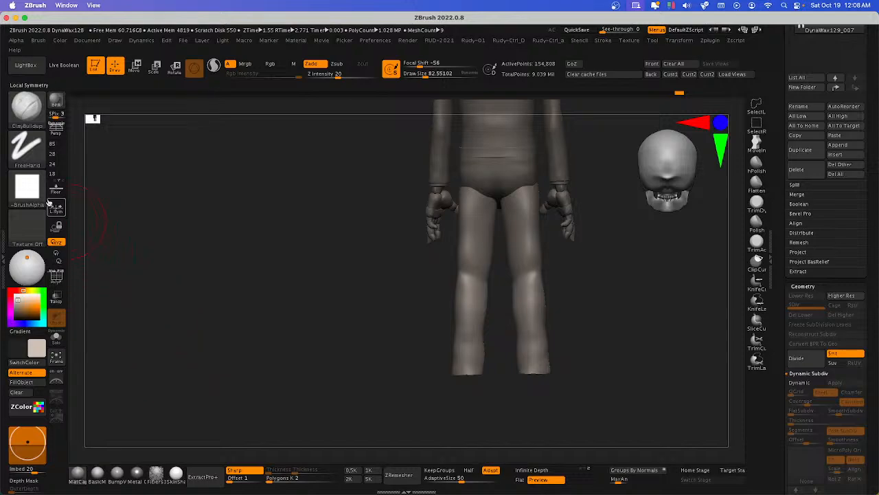
click(27, 185)
click(315, 232)
key(u)
drag(414, 304, 406, 304)
key(u)
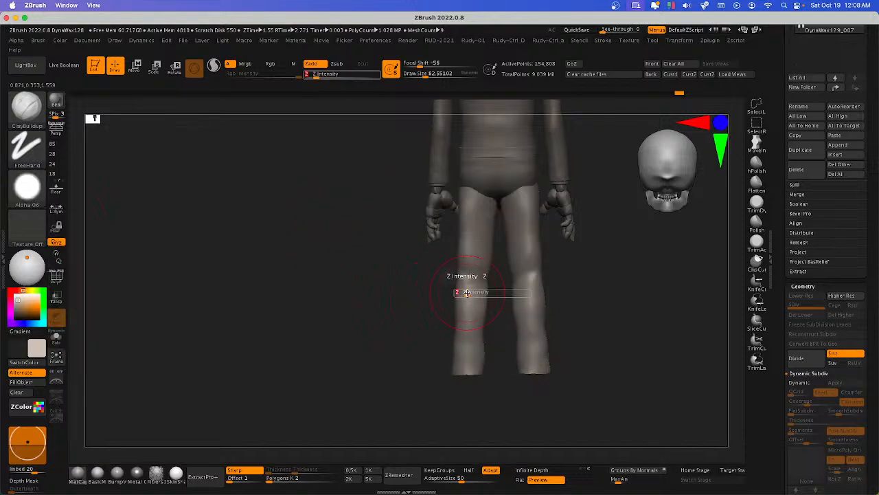
drag(467, 293, 464, 293)
key([)
key([)
key([)
key([)
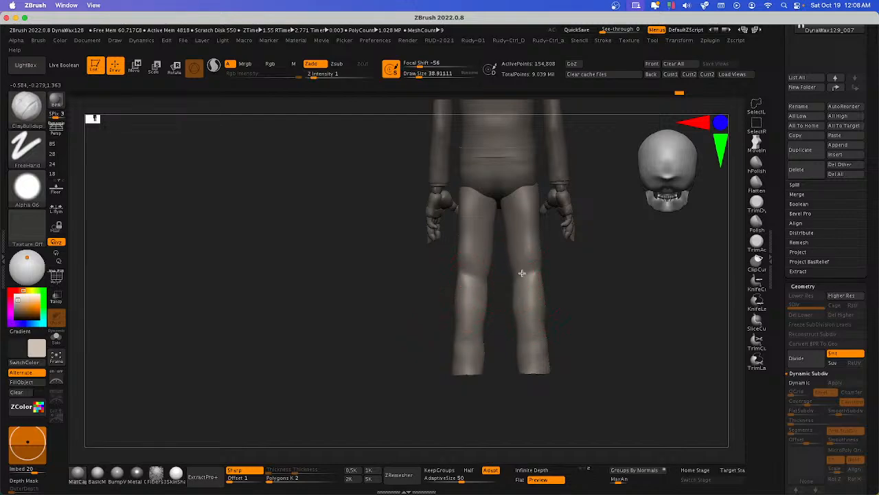
Build up the backs of the knees and thighs with light ClayBuildup strokes from several angles.
mouse_move(530, 262)
mouse_down()
mouse_move(534, 289)
mouse_move(526, 259)
mouse_up()
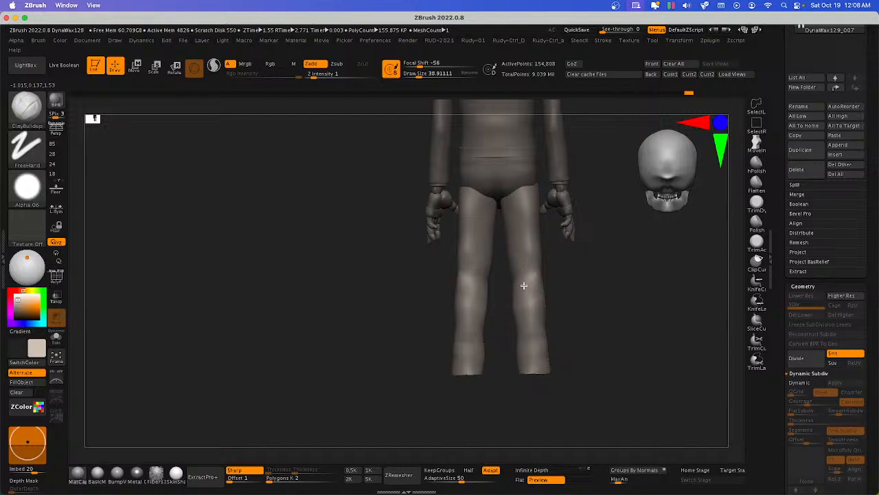
right_drag(530, 312, 532, 278)
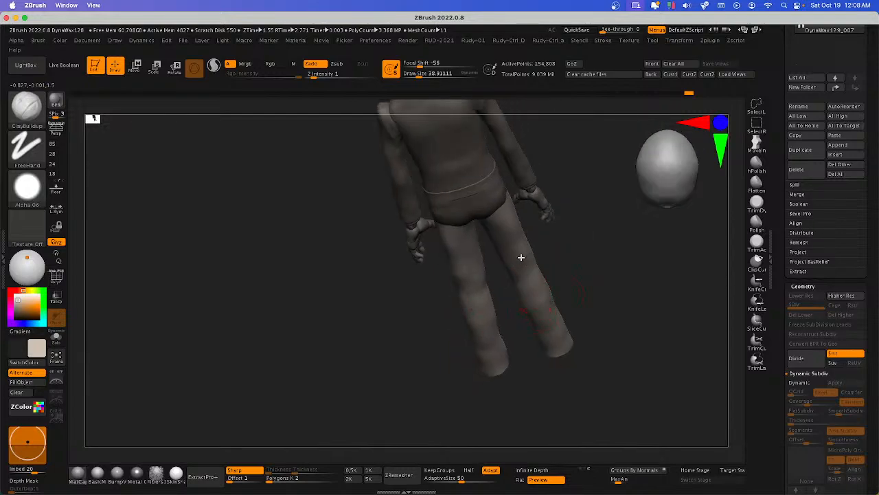
right_drag(497, 233, 472, 284)
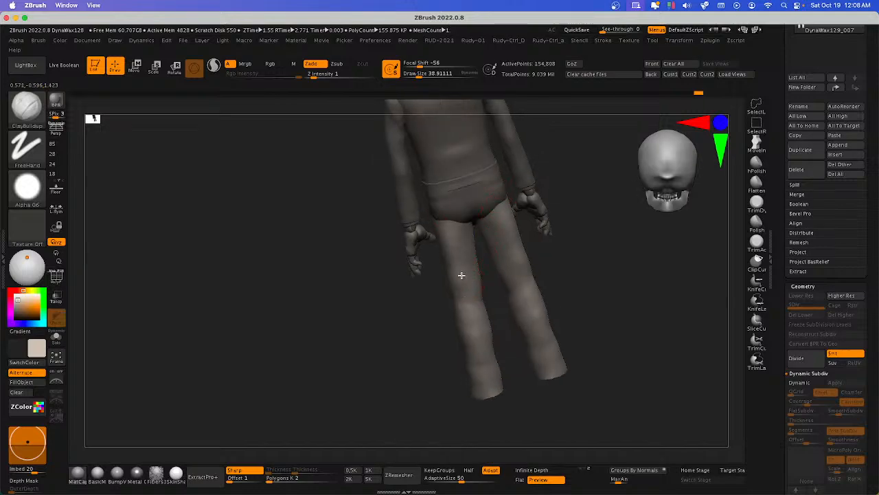
mouse_move(460, 252)
right_down()
mouse_move(474, 287)
mouse_move(472, 244)
right_up()
right_drag(479, 297, 501, 239)
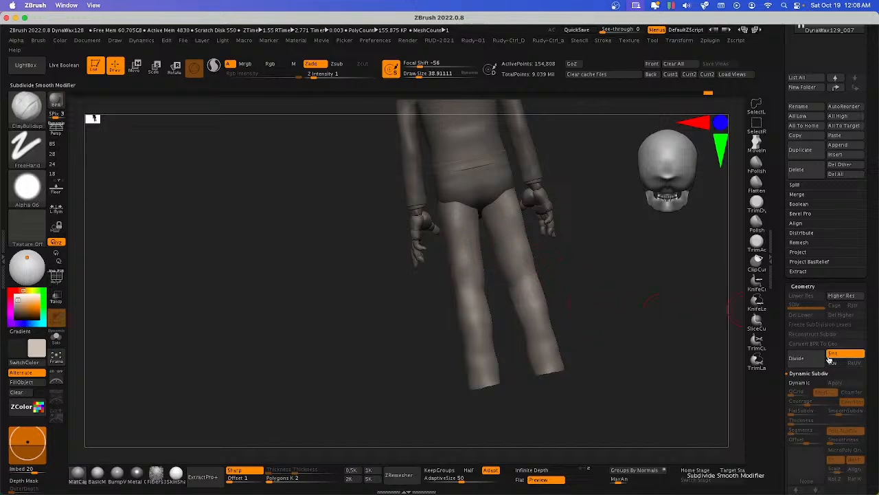
key(ctrl+Up)
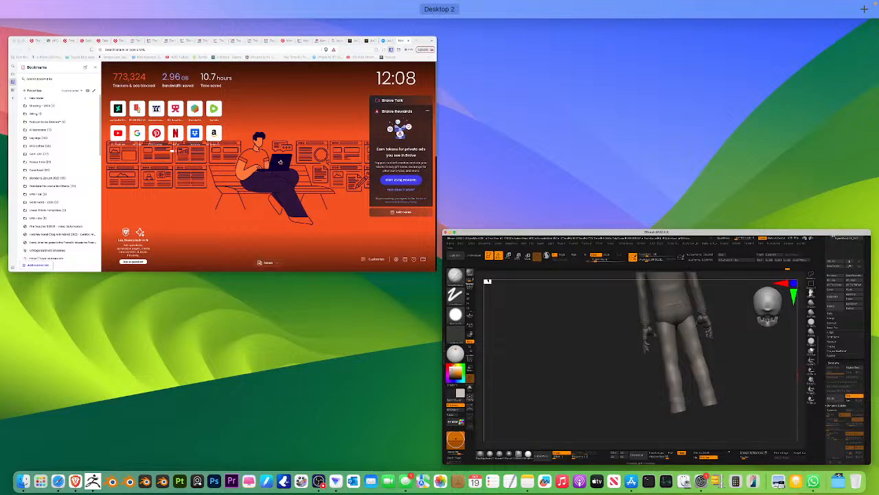
key(ctrl+Up)
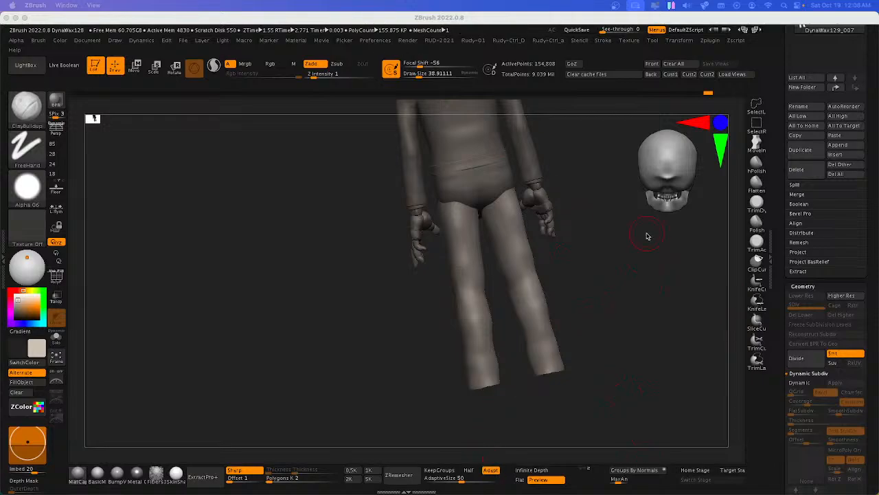
mouse_move(1, 493)
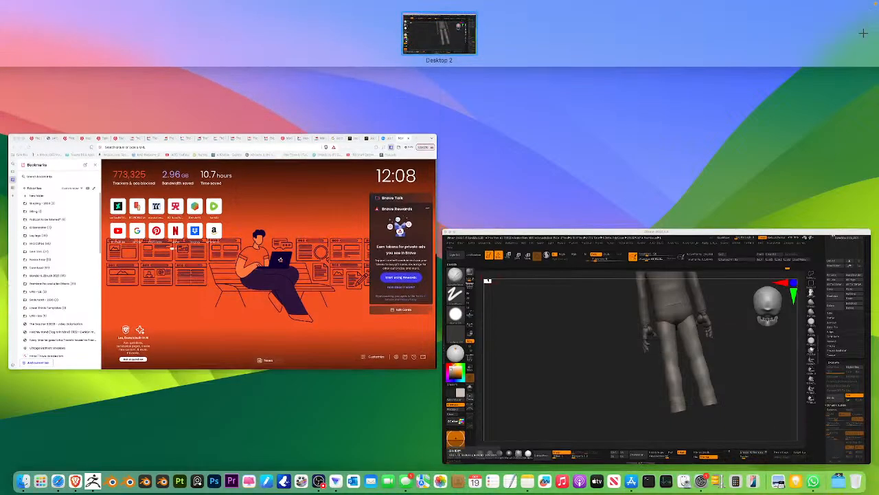
click(604, 323)
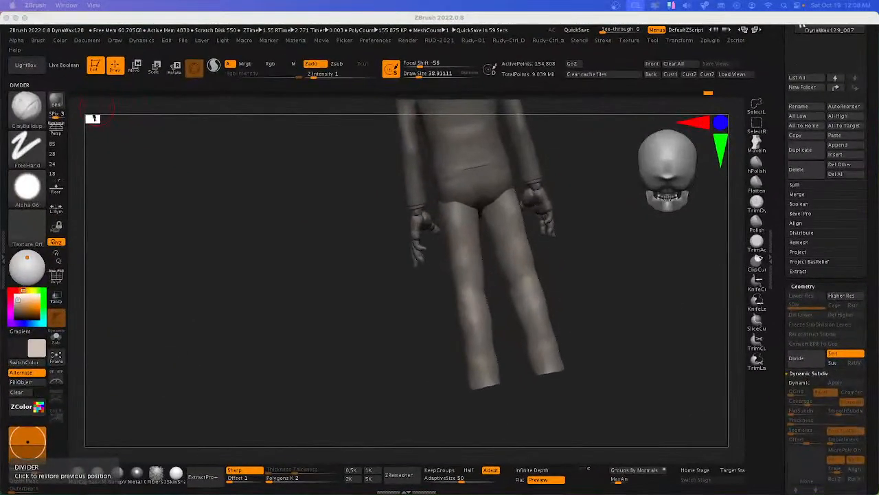
Make the jacket subtool visible and check the trousers together with it from the front and side.
mouse_move(616, 307)
mouse_down()
mouse_move(614, 286)
mouse_move(568, 295)
mouse_up()
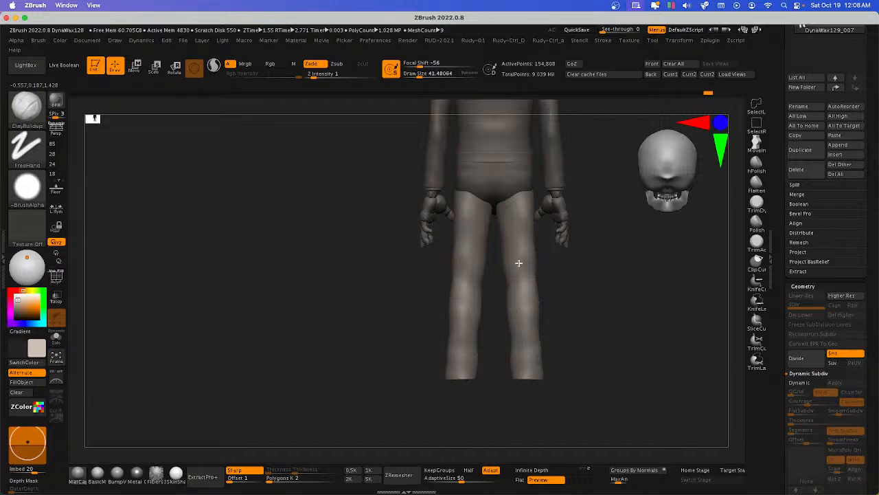
drag(549, 375, 550, 289)
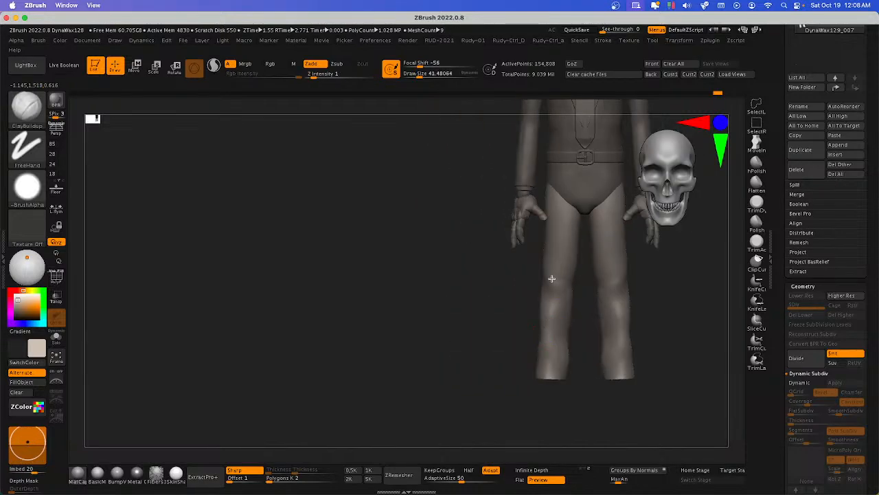
mouse_move(677, 326)
alt+mouse_down()
mouse_move(634, 373)
mouse_move(658, 310)
mouse_move(638, 348)
mouse_move(748, 322)
alt+mouse_up()
scroll(850, 204, up, 10)
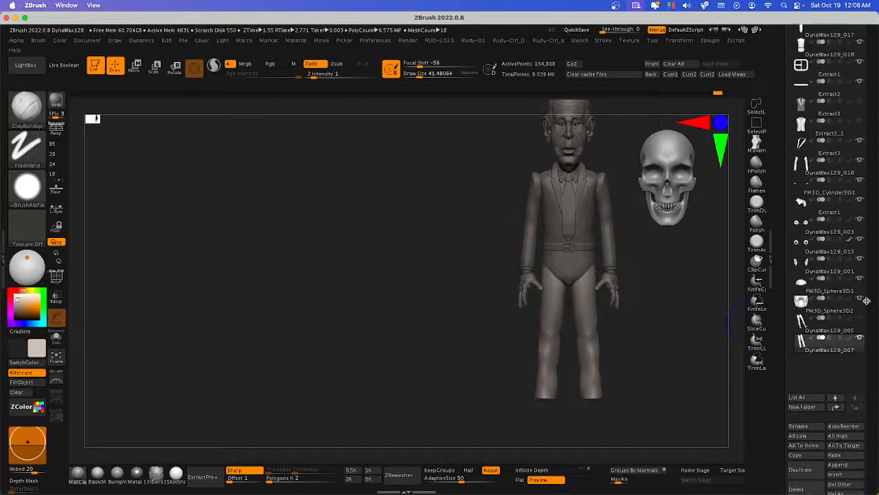
click(859, 173)
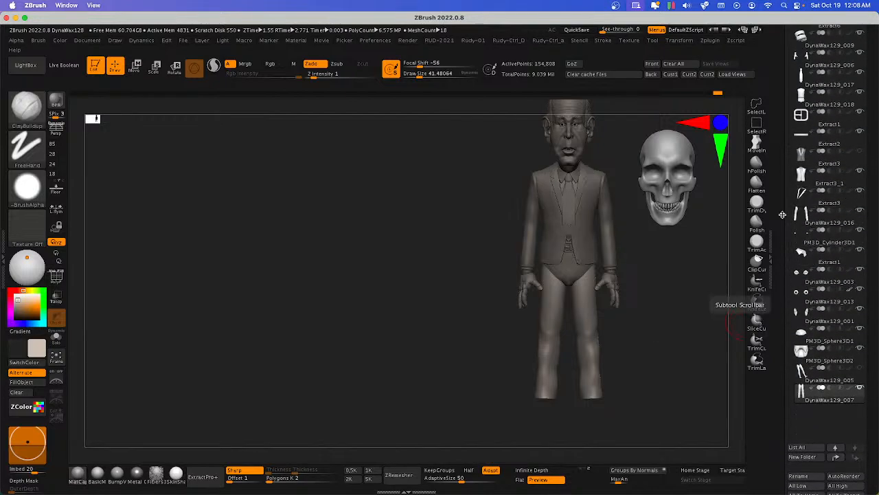
right_drag(640, 296, 651, 301)
mouse_move(651, 301)
ctrl+right_down()
mouse_move(662, 313)
mouse_move(652, 362)
mouse_move(681, 349)
mouse_move(627, 390)
mouse_move(626, 361)
mouse_move(642, 359)
mouse_move(616, 351)
mouse_move(625, 353)
ctrl+right_up()
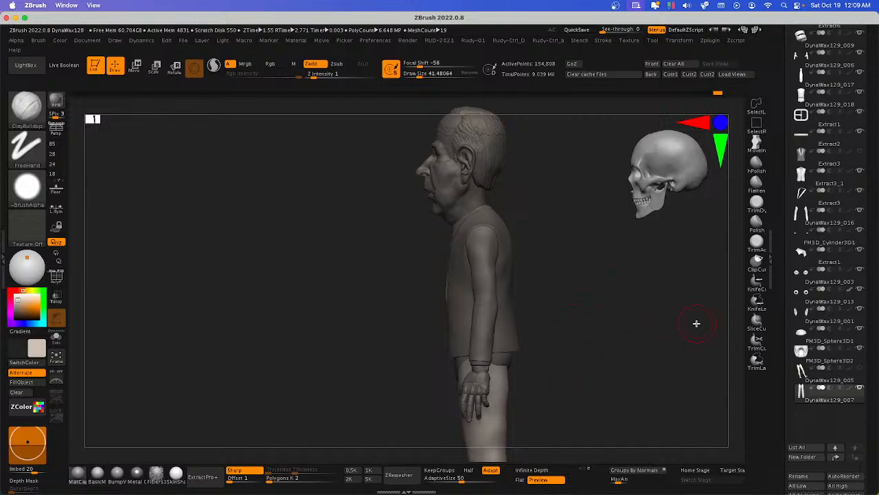
Import c4138a3a8483a16d05eec78ddd05db74 copy.jpg from the 004 - Reference images folder as a texture.
mouse_move(593, 335)
right_down()
mouse_move(638, 320)
mouse_move(581, 334)
mouse_move(557, 305)
mouse_move(577, 371)
mouse_move(490, 303)
mouse_move(522, 364)
mouse_move(500, 350)
mouse_move(504, 336)
right_up()
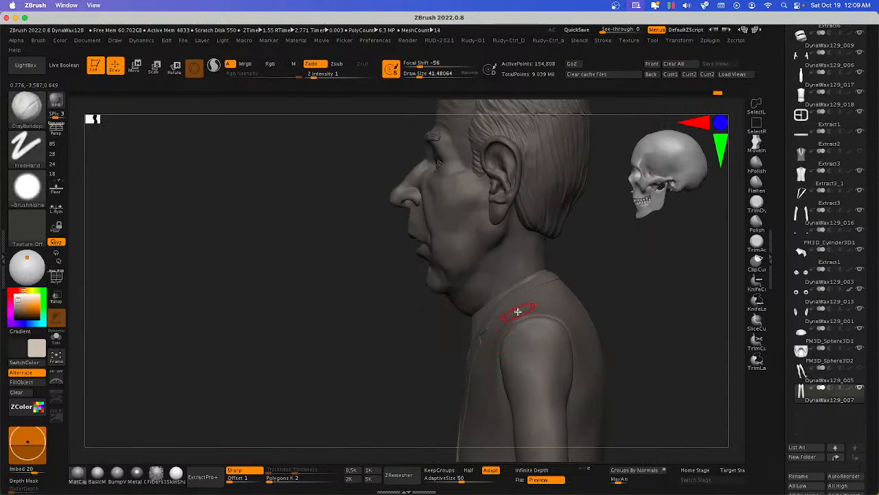
mouse_move(603, 308)
right_down()
mouse_move(557, 318)
mouse_move(591, 340)
mouse_move(608, 313)
right_up()
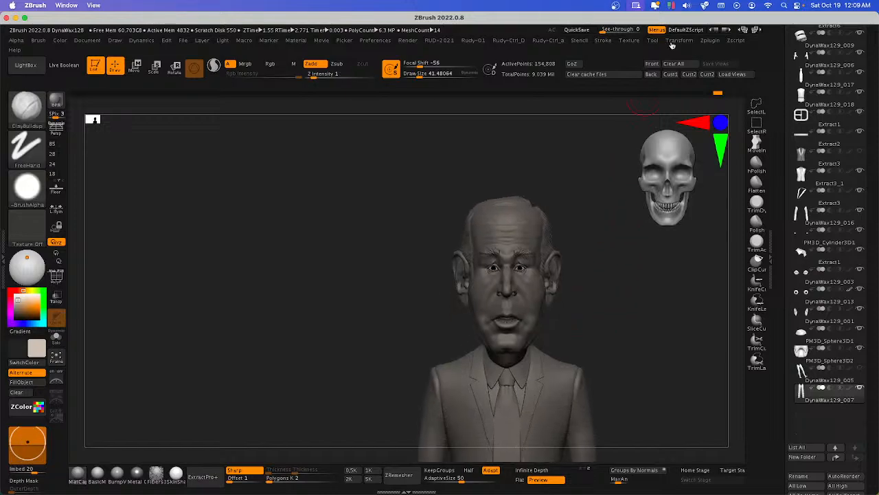
click(634, 41)
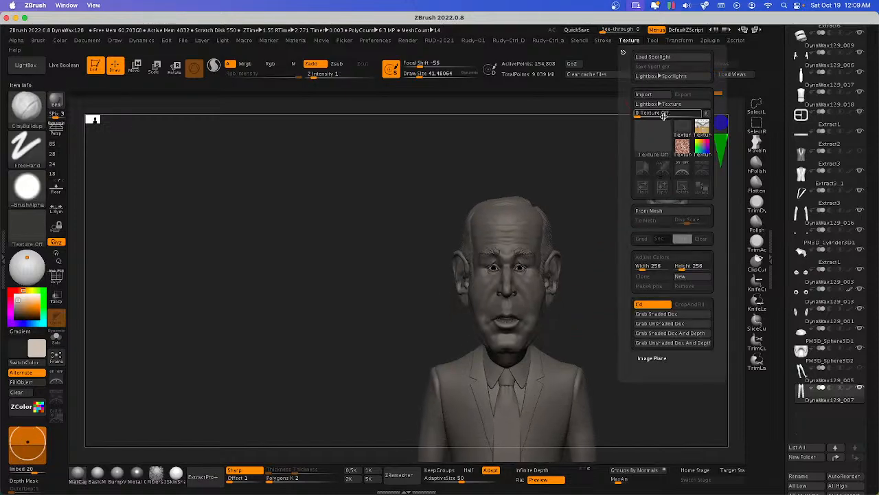
click(644, 94)
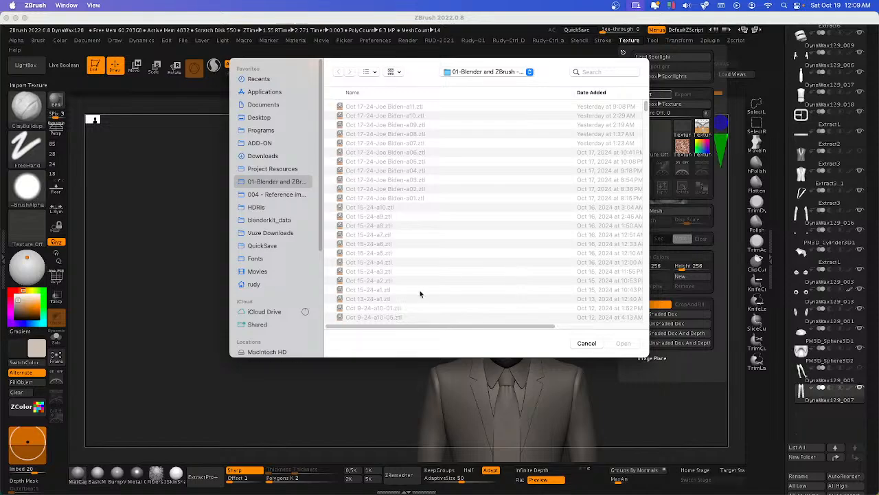
click(277, 195)
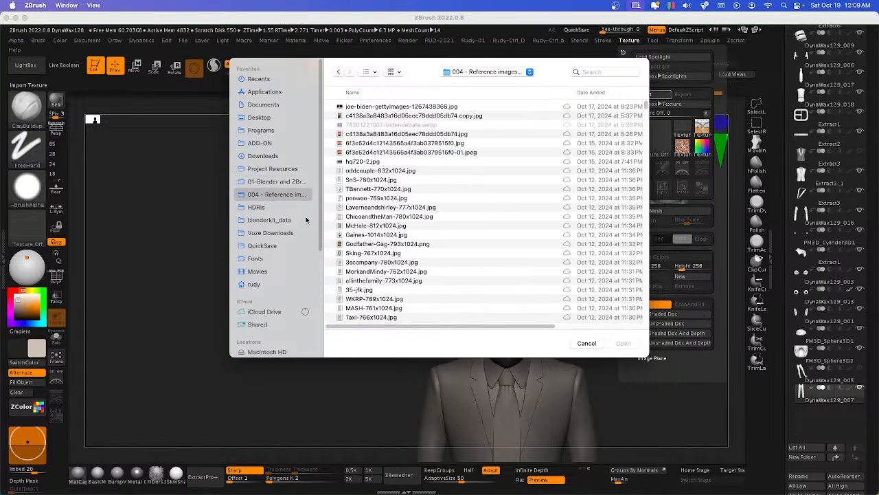
click(399, 117)
click(456, 119)
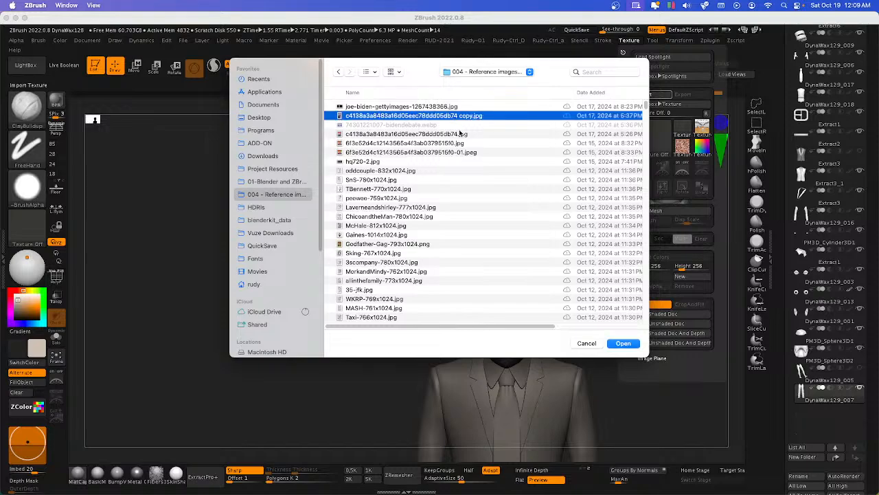
click(620, 344)
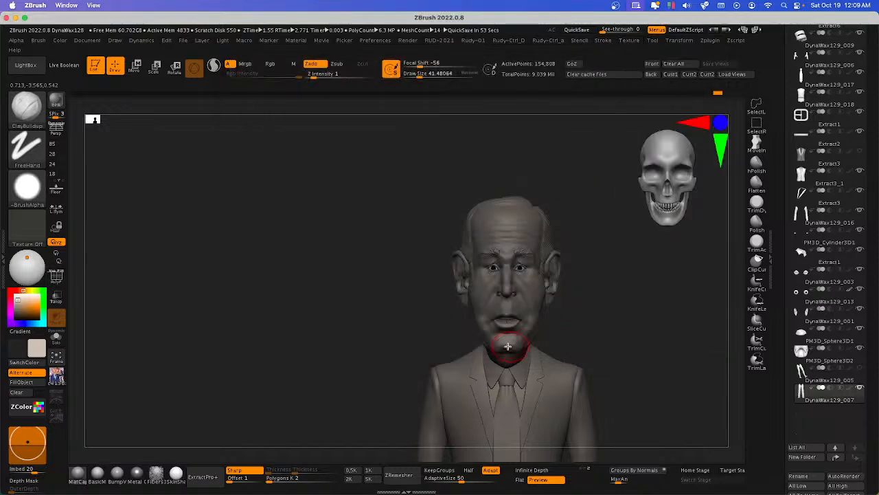
Add the imported image to Spotlight in its original colours, then enlarge it and place it to the left of the figure.
click(629, 40)
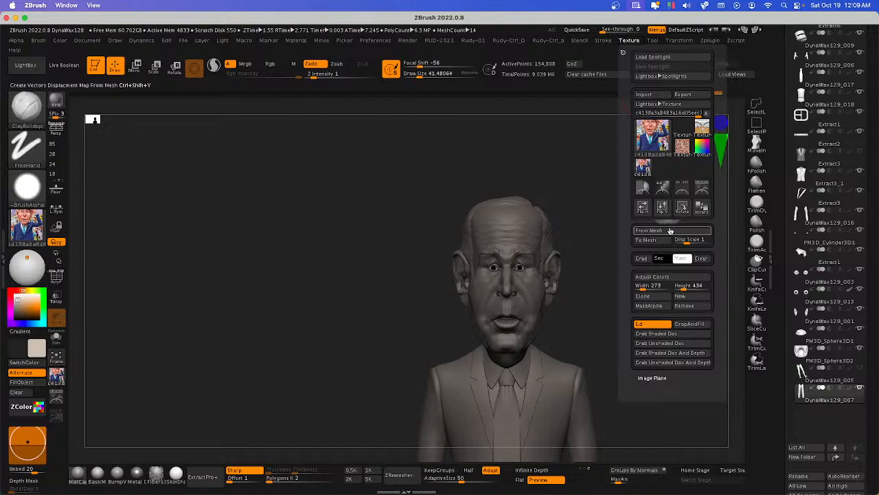
click(702, 208)
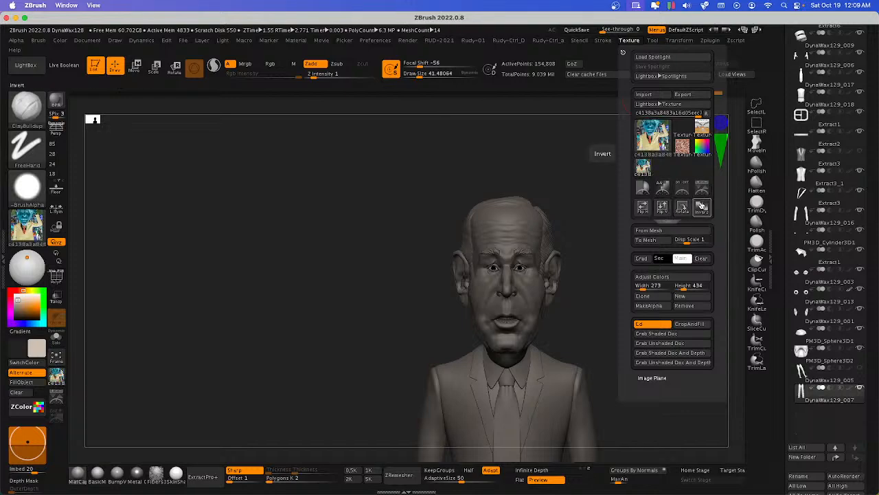
click(702, 208)
click(702, 187)
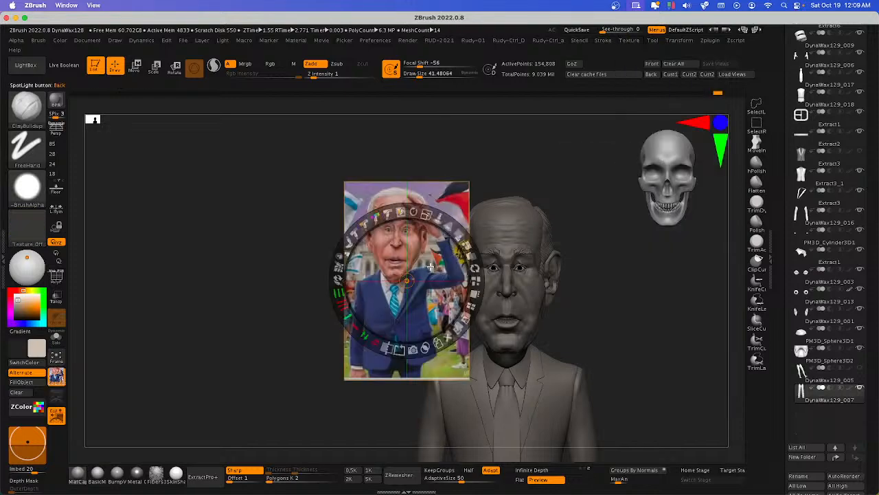
drag(427, 215, 229, 257)
drag(220, 209, 207, 208)
drag(230, 261, 212, 259)
Show the Spotlight reference with its editing dial off and frame the figure's head and jacket beside it.
key(shift+z)
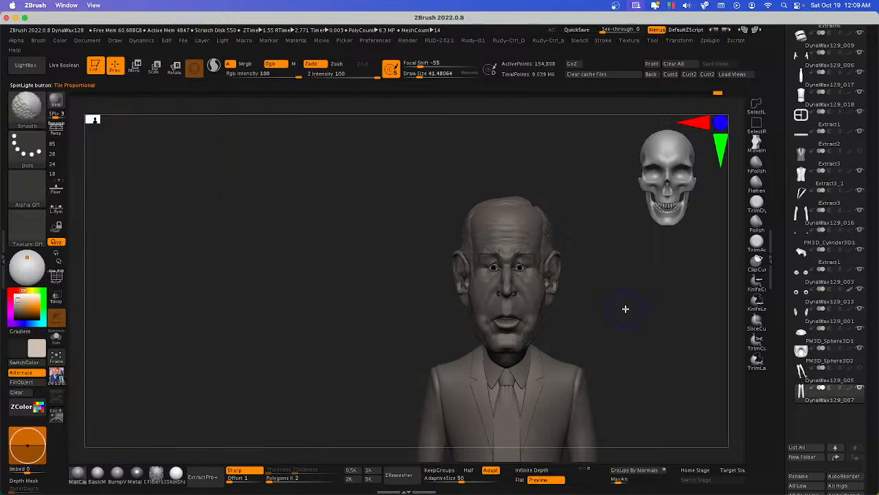
key(shift+z)
right_click(598, 315)
click(594, 96)
mouse_move(595, 259)
ctrl+right_down()
mouse_move(611, 299)
mouse_move(612, 248)
ctrl+right_up()
mouse_move(595, 364)
ctrl+right_down()
mouse_move(632, 359)
mouse_move(647, 372)
mouse_move(576, 358)
ctrl+right_up()
mouse_move(497, 256)
ctrl+right_down()
mouse_move(520, 240)
mouse_move(517, 285)
mouse_move(546, 277)
mouse_move(571, 291)
mouse_move(561, 291)
mouse_move(566, 298)
mouse_move(652, 304)
mouse_move(634, 319)
mouse_move(605, 314)
mouse_move(634, 316)
mouse_move(607, 328)
mouse_move(605, 314)
ctrl+right_up()
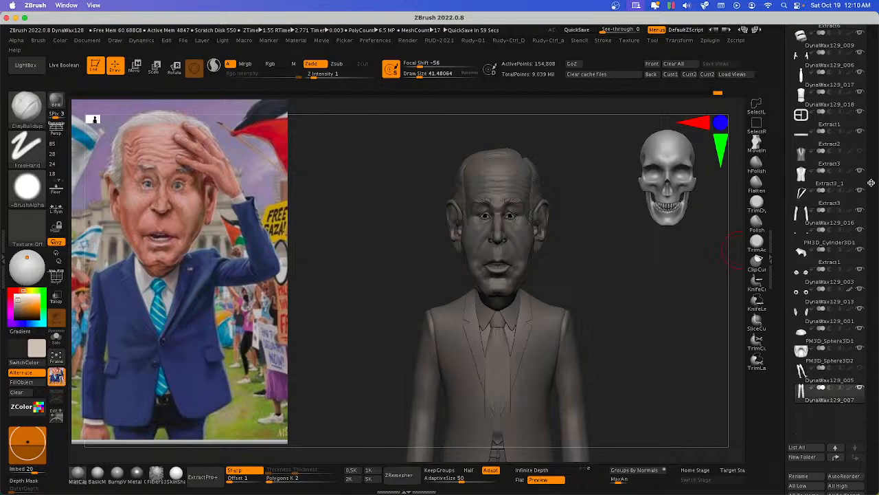
Move the subtools PM3D_Sphere3D1 and PM3D_Sphere3D2 to the start of the subtool list, above the head.
scroll(870, 180, up, 3)
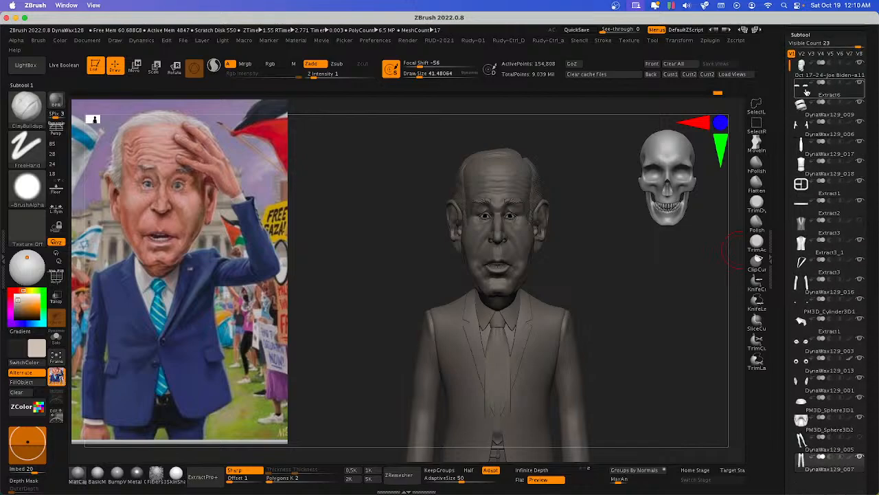
click(807, 76)
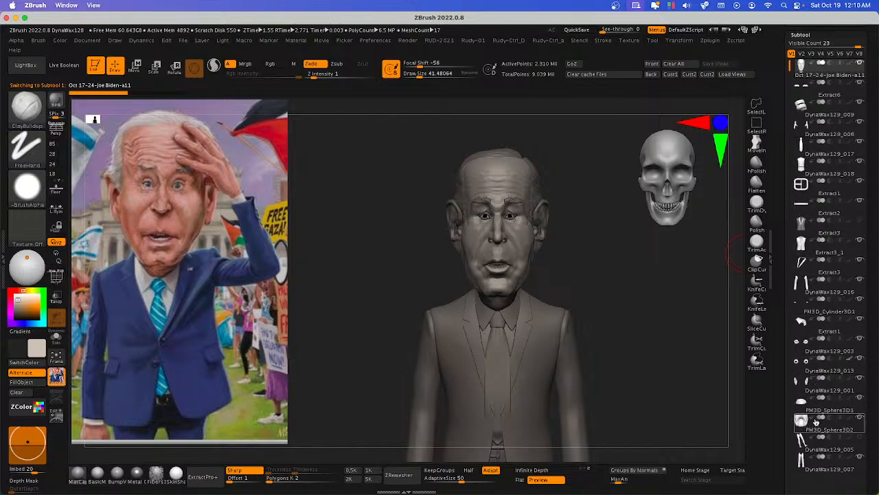
mouse_move(809, 428)
drag(809, 429, 811, 68)
mouse_move(822, 225)
mouse_move(829, 420)
drag(819, 432, 819, 77)
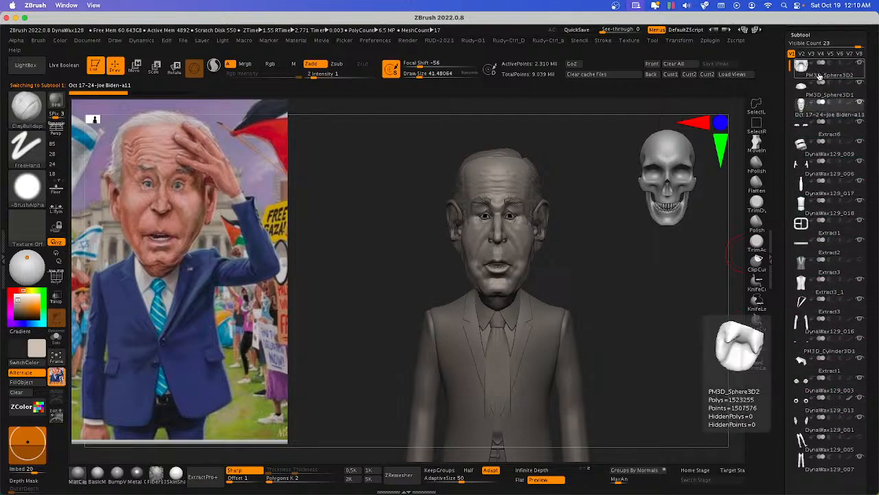
Create a subtool folder with the default title from PM3D_Sphere3D2 and include PM3D_Sphere3D1 in it.
click(818, 74)
key(d)
key(a)
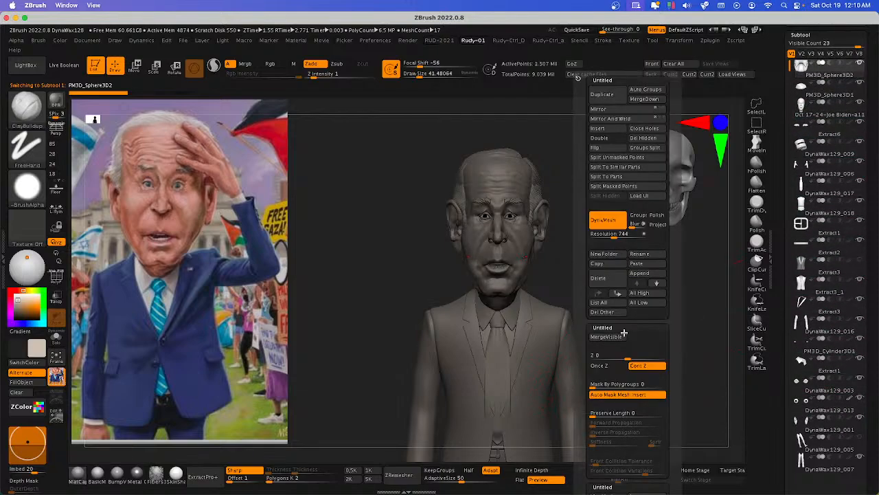
click(611, 257)
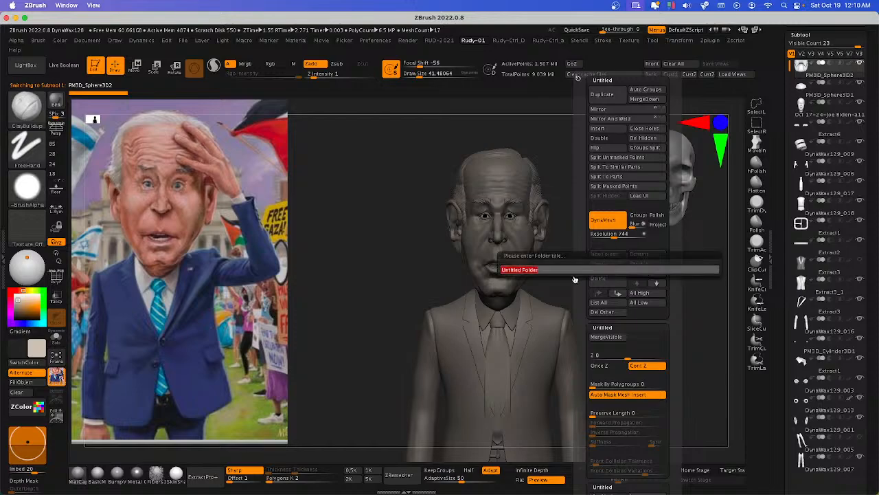
key(Return)
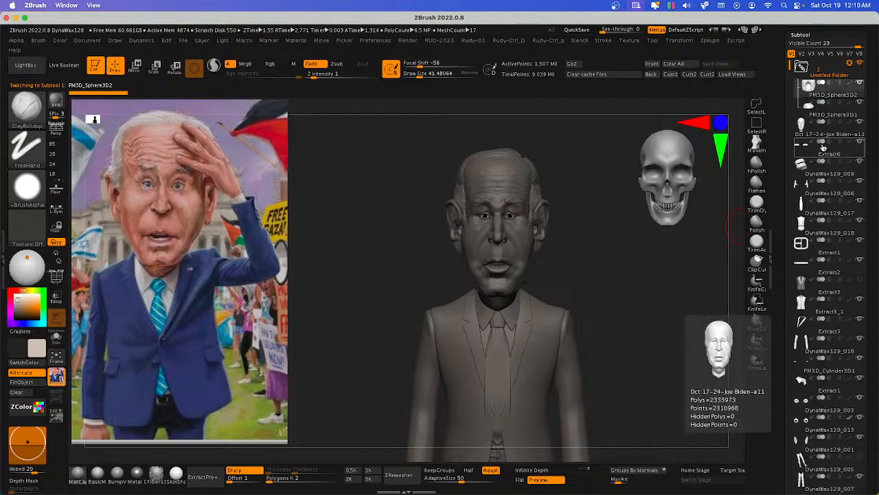
Add the head, Extract6 and DynaWax129_009 subtools to the first folder.
drag(820, 134, 815, 95)
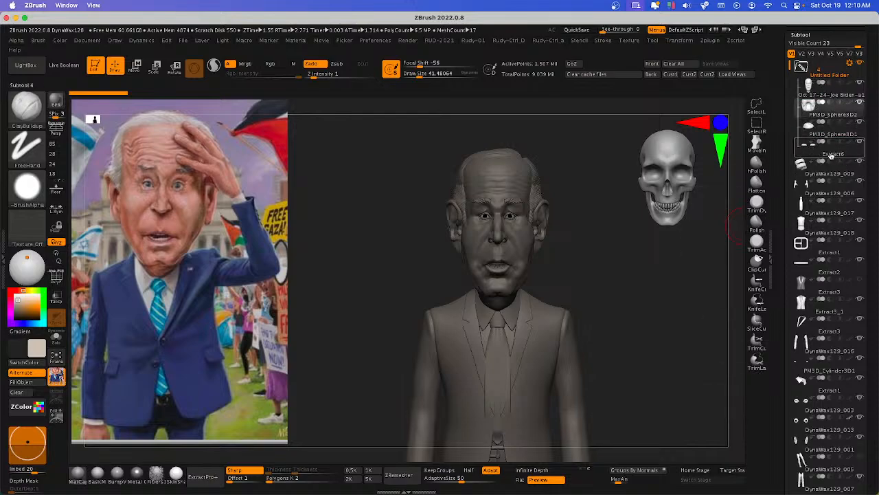
click(820, 176)
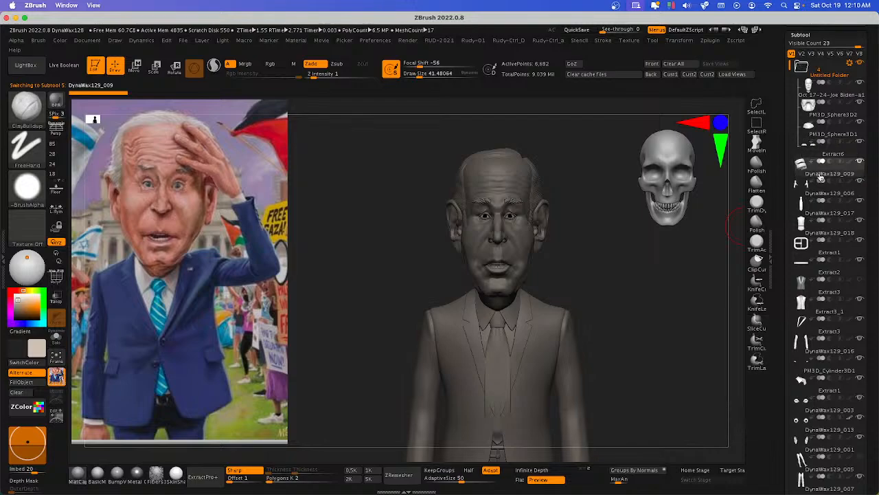
mouse_move(819, 195)
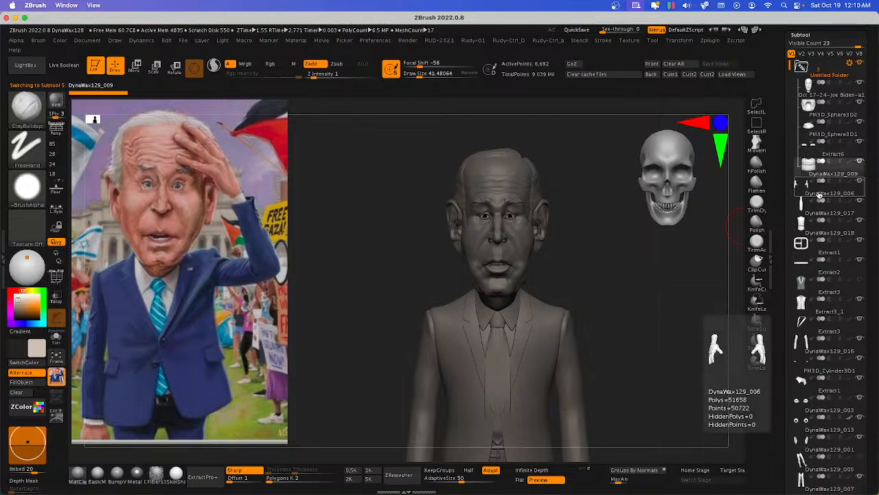
Create a second folder with the default title from the tie subtool DynaWax129_017.
mouse_move(823, 262)
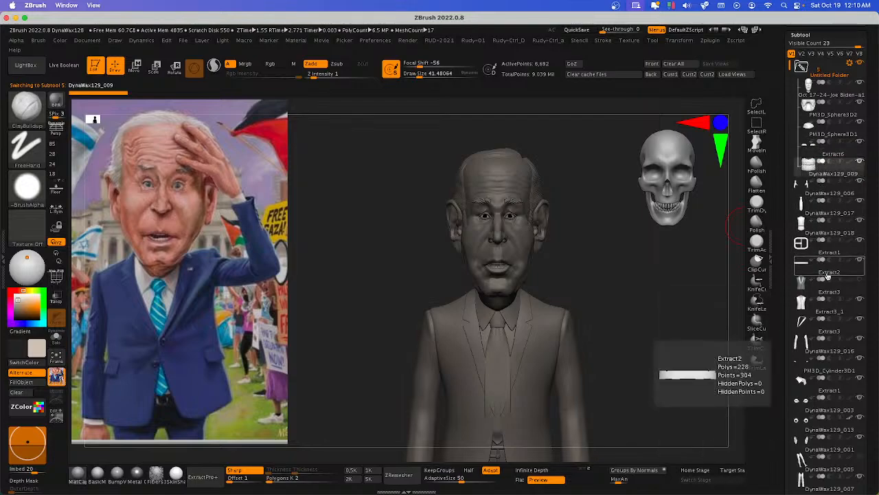
mouse_move(802, 284)
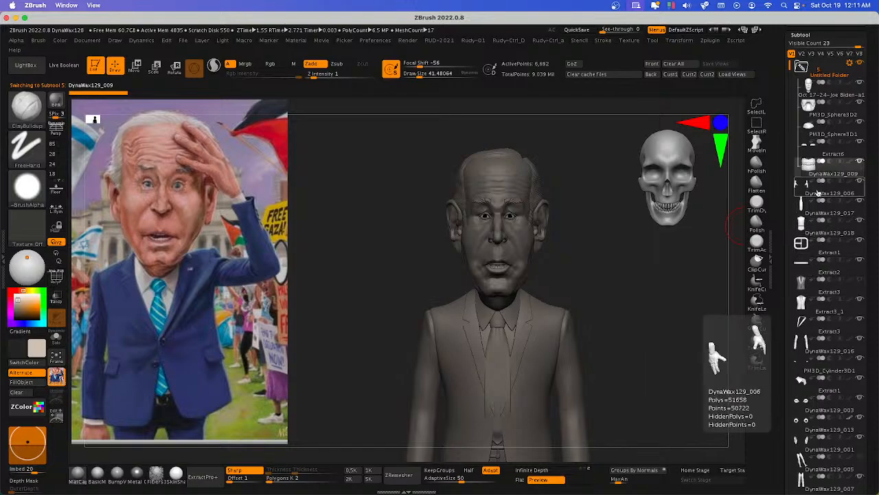
mouse_move(824, 213)
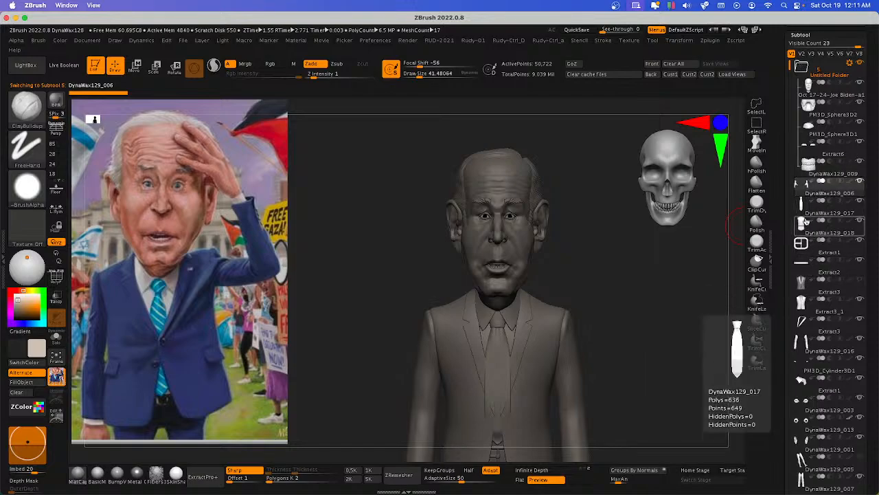
click(825, 214)
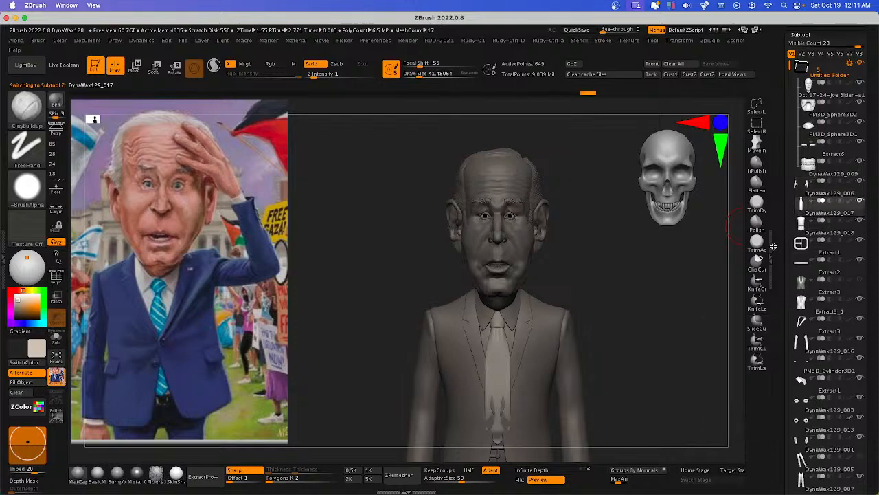
key(shift+s)
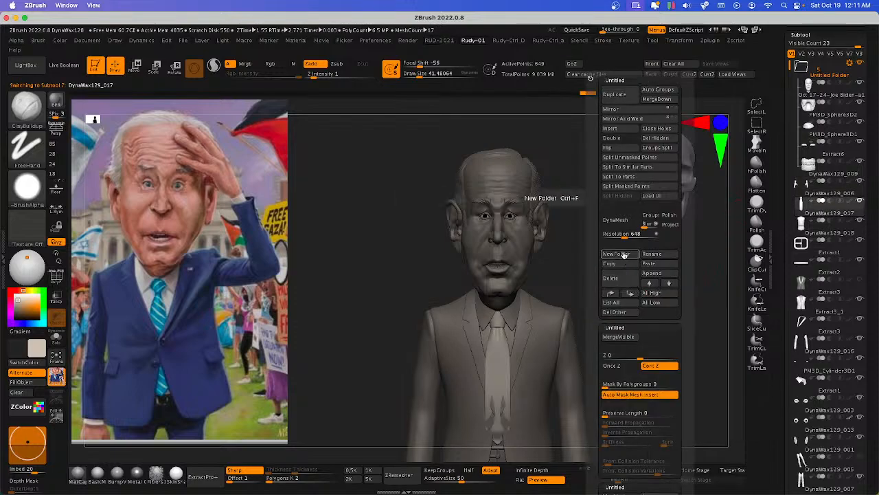
click(619, 256)
key(Return)
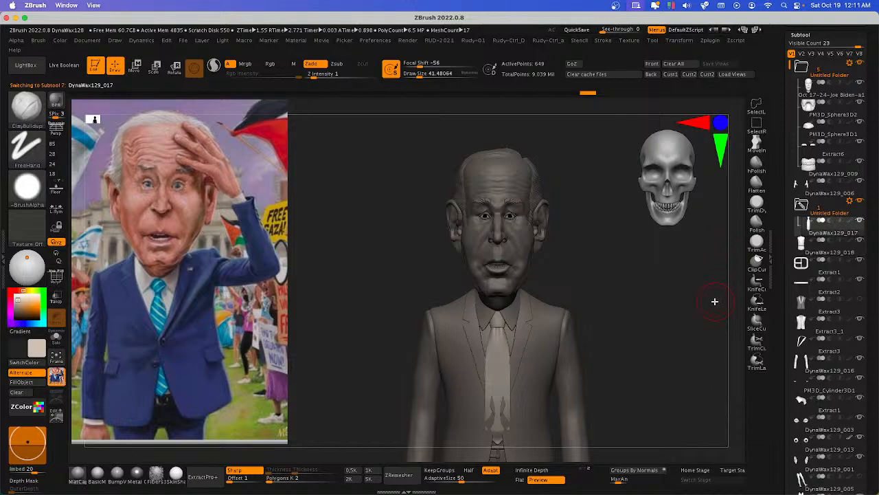
Isolate the torso subtool DynaWax129_018 to identify it, show the whole figure again and add the torso to the tie's folder.
alt+click(550, 340)
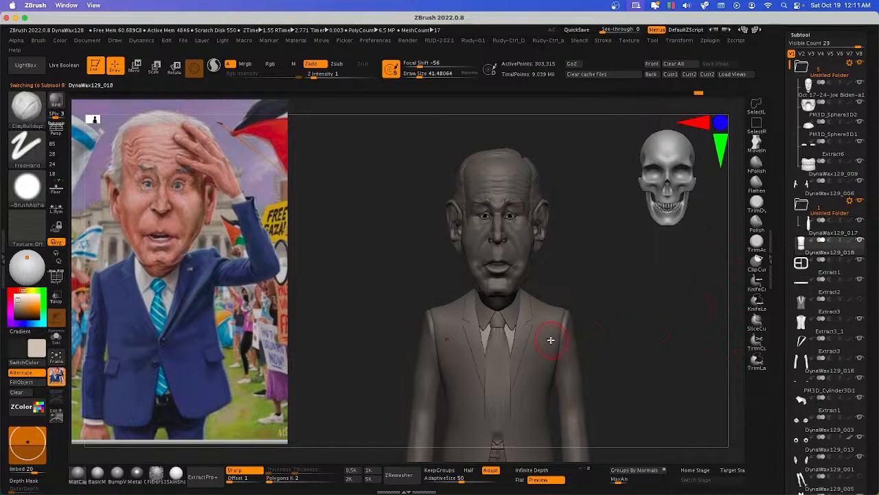
click(58, 340)
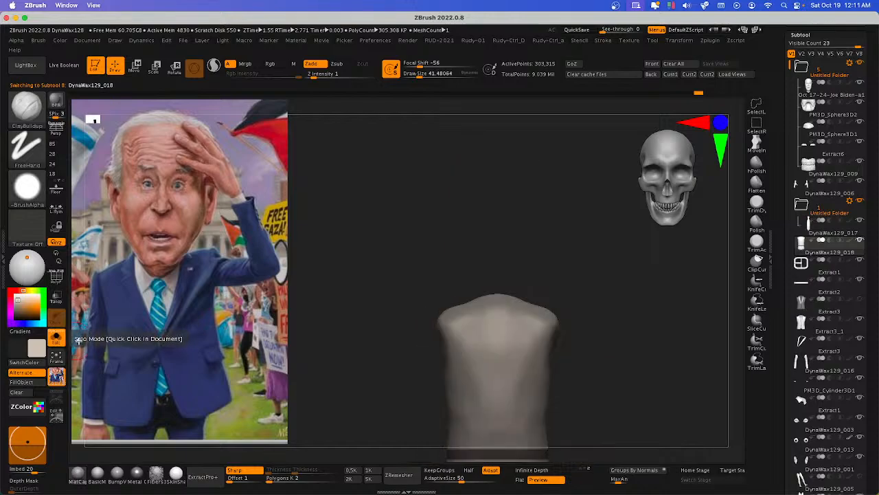
alt+drag(660, 353, 636, 300)
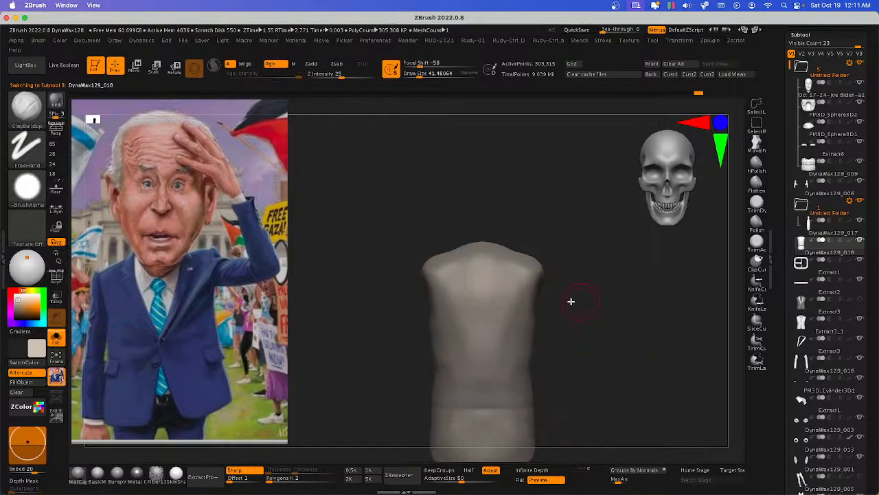
click(58, 339)
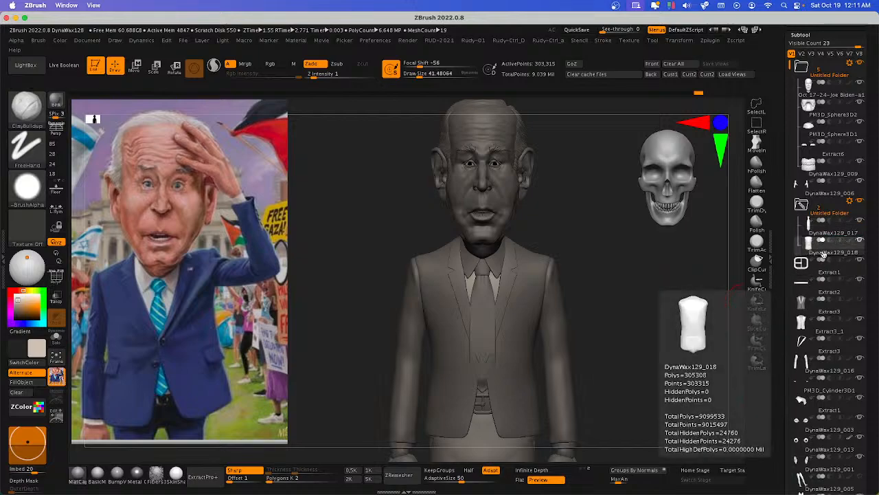
Add the Extract1 and Extract2 belt parts and the Extract3_1 jacket body to the tie's folder.
click(818, 293)
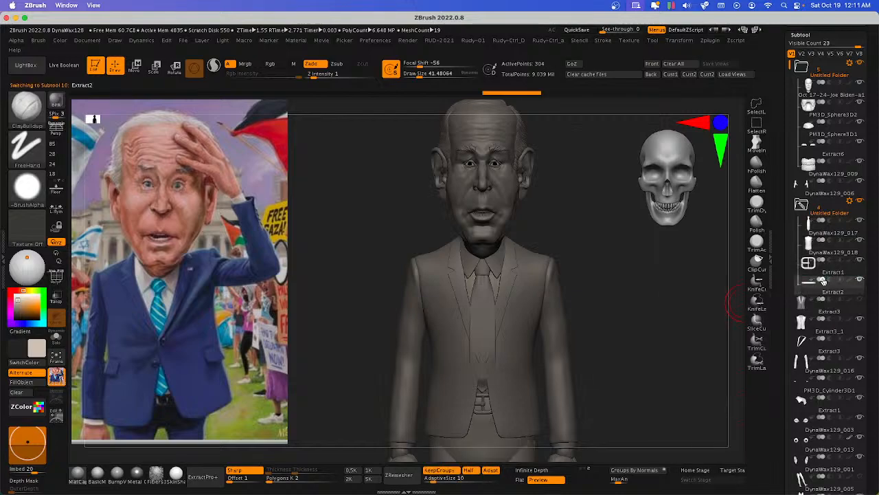
mouse_move(827, 320)
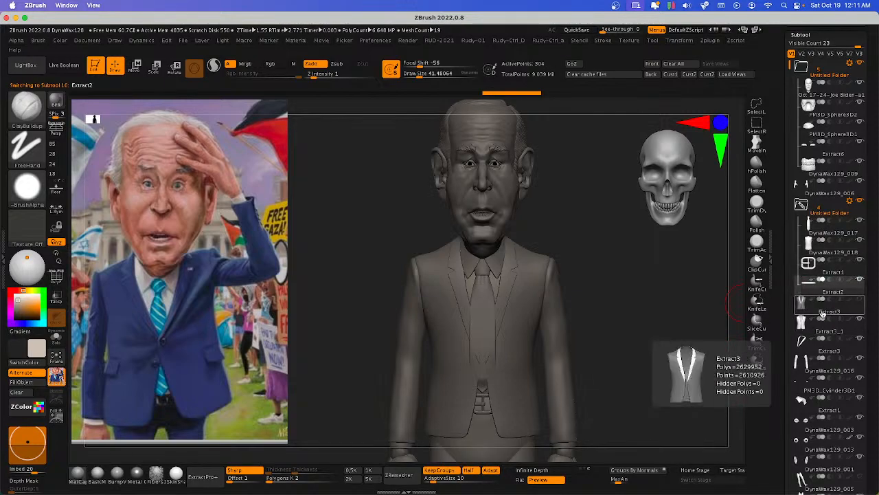
click(823, 333)
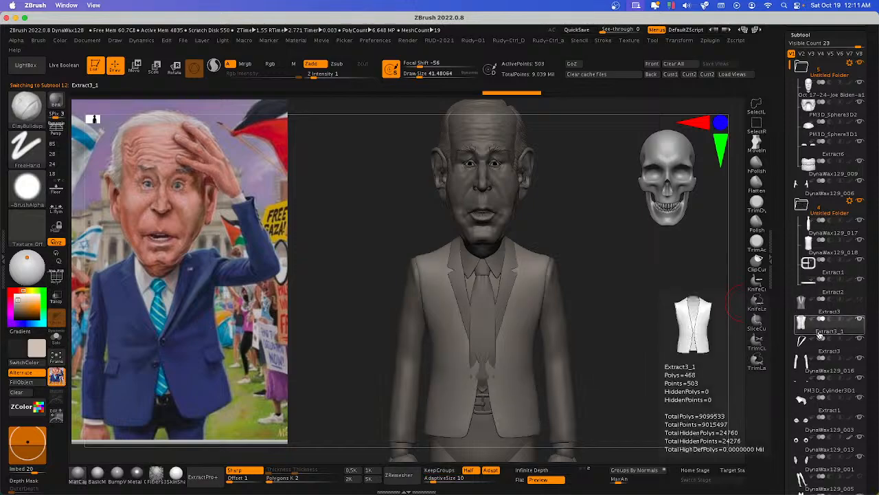
drag(828, 302, 827, 294)
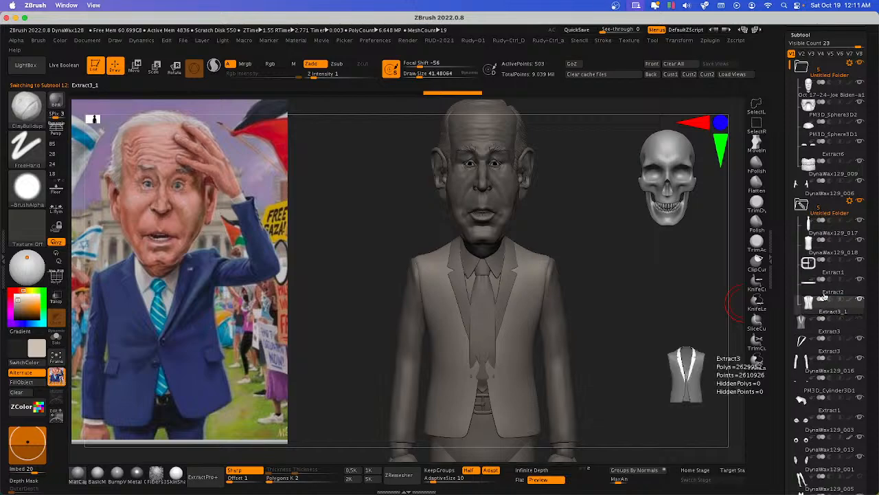
Add the Extract3 lapel and the DynaWax129_016 sleeves to the tie's folder.
click(827, 333)
drag(828, 333, 829, 313)
click(822, 372)
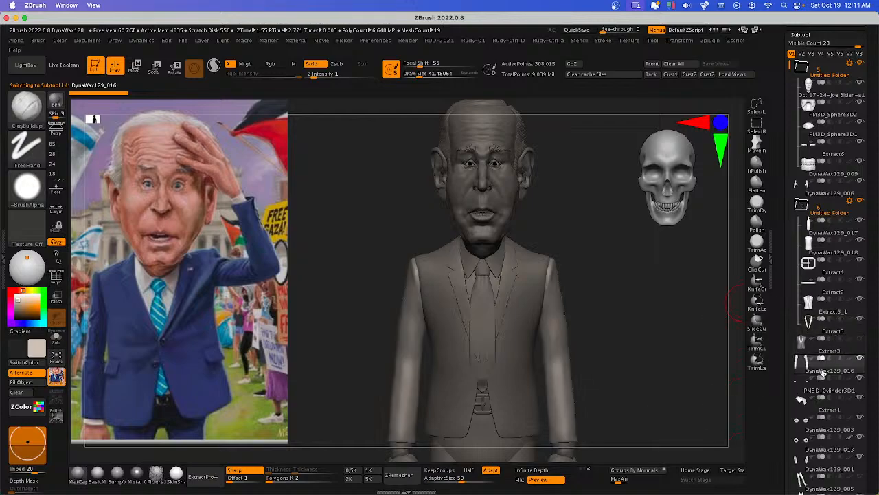
key(f)
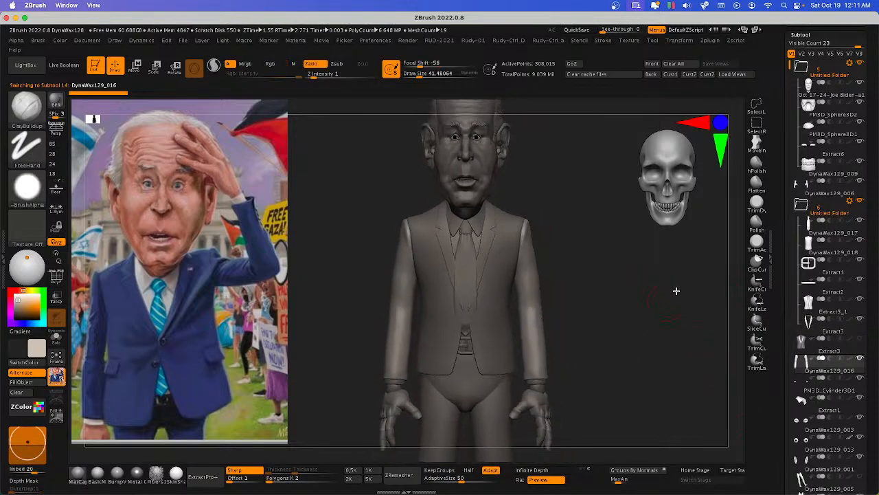
drag(823, 373, 825, 335)
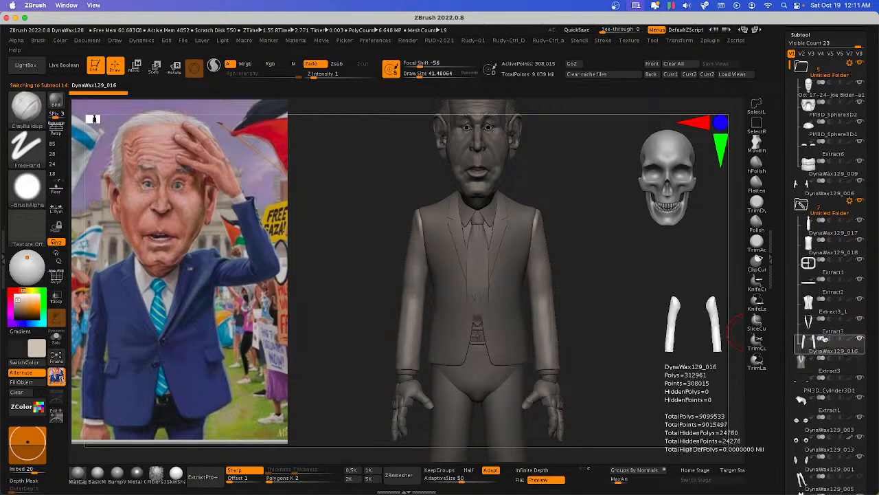
Add the PM3D_Cylinder3D1 subtool and the Extract1 shirt collar to the tie's folder.
click(824, 391)
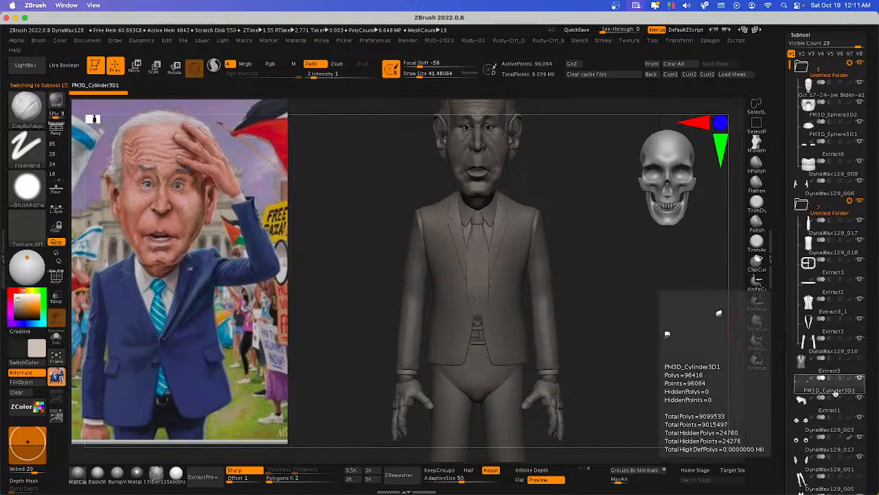
drag(833, 394, 831, 362)
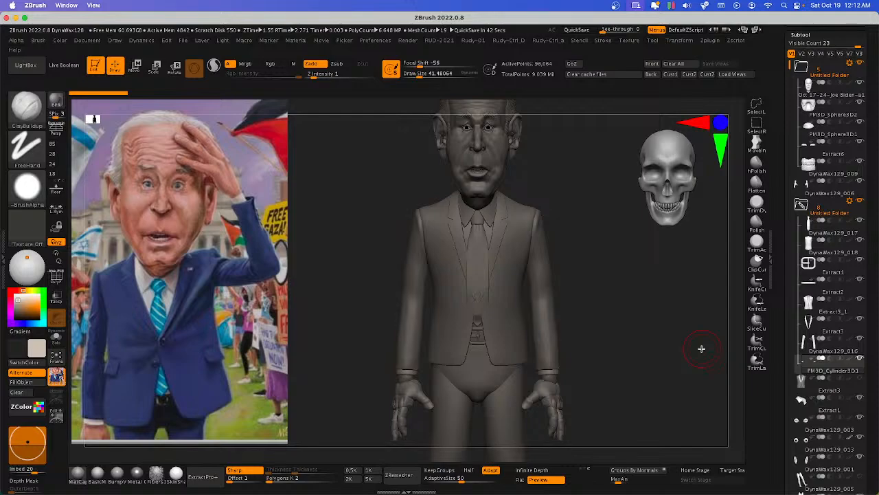
click(827, 411)
drag(827, 411, 825, 373)
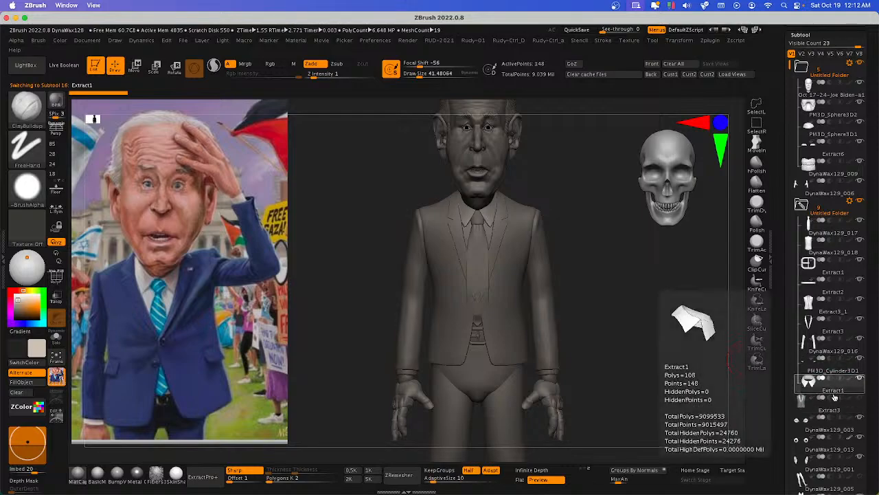
Move the DynaWax129_003, DynaWax129_013 and DynaWax129_001 ear subtools into the head's folder.
click(821, 430)
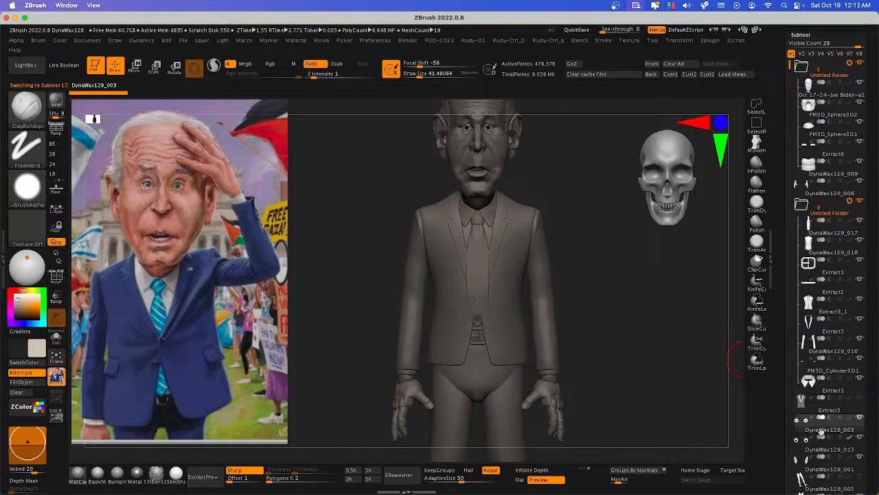
drag(822, 431, 812, 110)
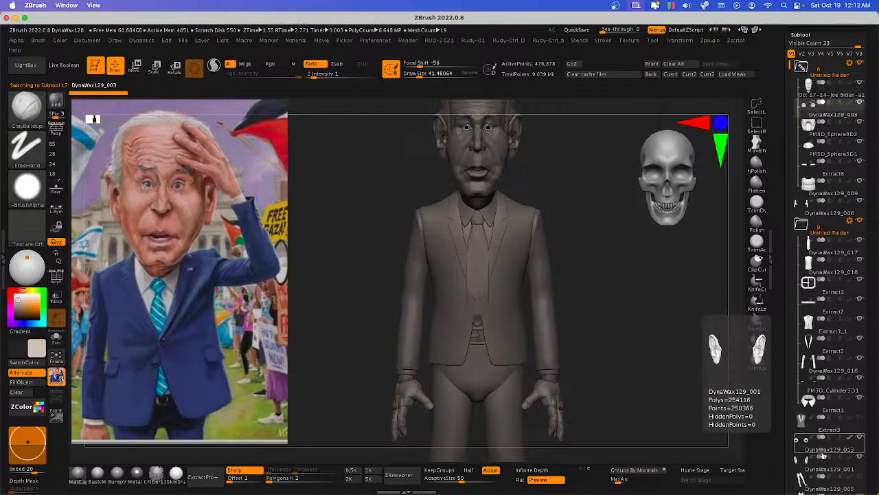
drag(824, 446, 816, 129)
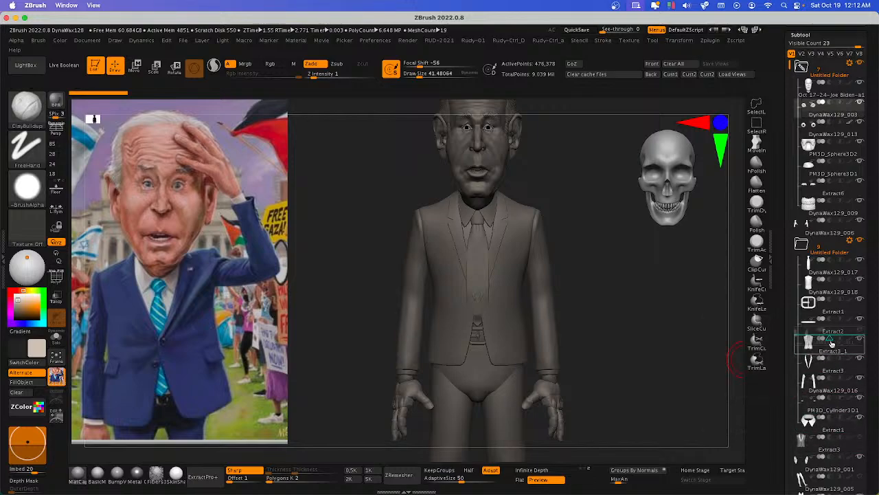
drag(832, 152, 831, 149)
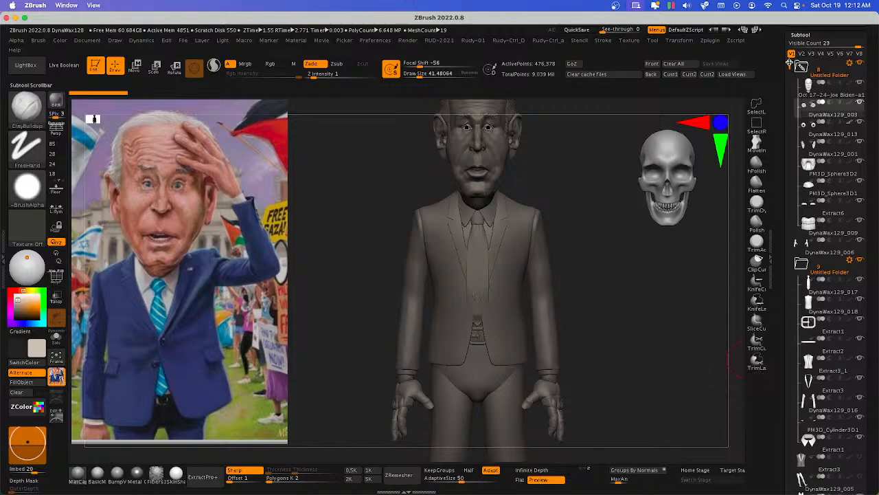
Add the legs subtool DynaWax129_007 from the end of the subtool list to the tie's folder.
drag(788, 66, 782, 119)
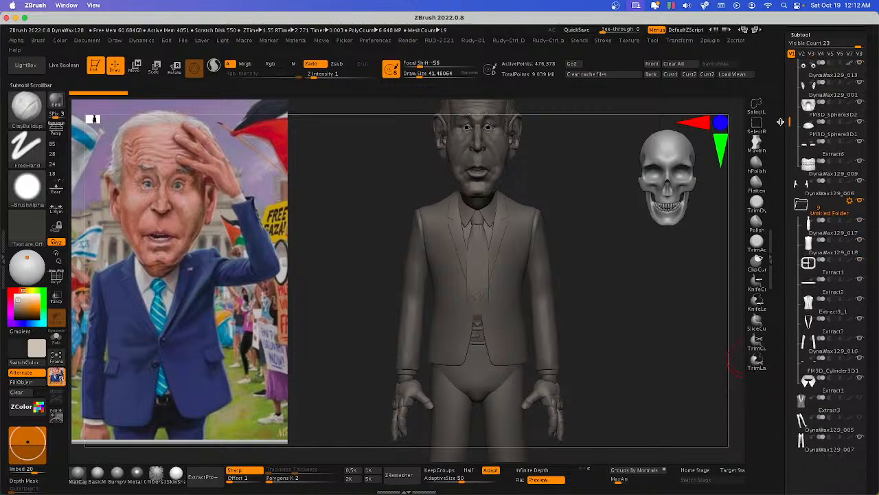
click(827, 451)
drag(827, 450, 823, 394)
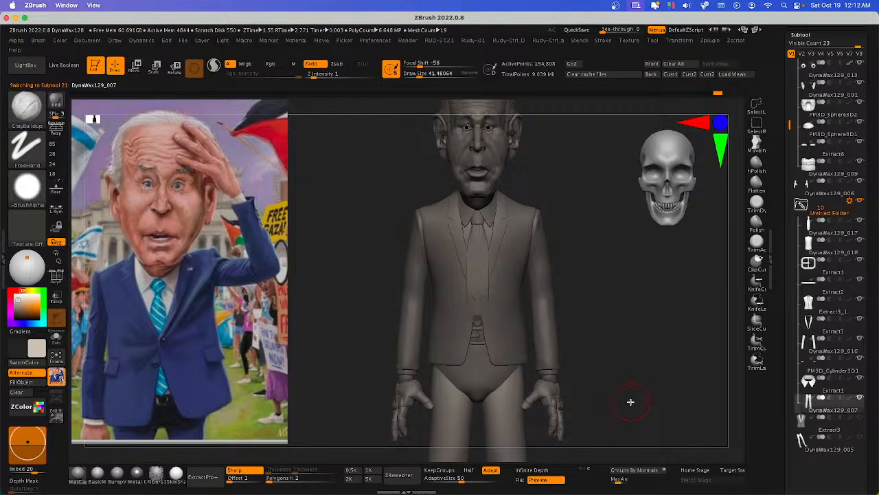
Make the head the active subtool and examine the face up close from the front and a three-quarter angle.
drag(609, 346, 657, 298)
mouse_move(640, 325)
shift+mouse_down()
mouse_move(604, 337)
mouse_move(618, 323)
mouse_move(601, 308)
mouse_move(524, 313)
mouse_move(542, 334)
mouse_move(609, 329)
mouse_move(580, 342)
shift+mouse_up()
mouse_move(513, 356)
ctrl+right_down()
mouse_move(527, 289)
mouse_move(524, 334)
mouse_move(559, 335)
mouse_move(543, 359)
mouse_move(526, 355)
mouse_move(481, 392)
mouse_move(471, 310)
mouse_move(538, 349)
ctrl+right_up()
mouse_move(521, 265)
ctrl+right_down()
mouse_move(545, 261)
mouse_move(515, 295)
mouse_move(552, 287)
mouse_move(571, 307)
mouse_move(538, 307)
mouse_move(545, 314)
mouse_move(600, 322)
ctrl+right_up()
alt+click(506, 266)
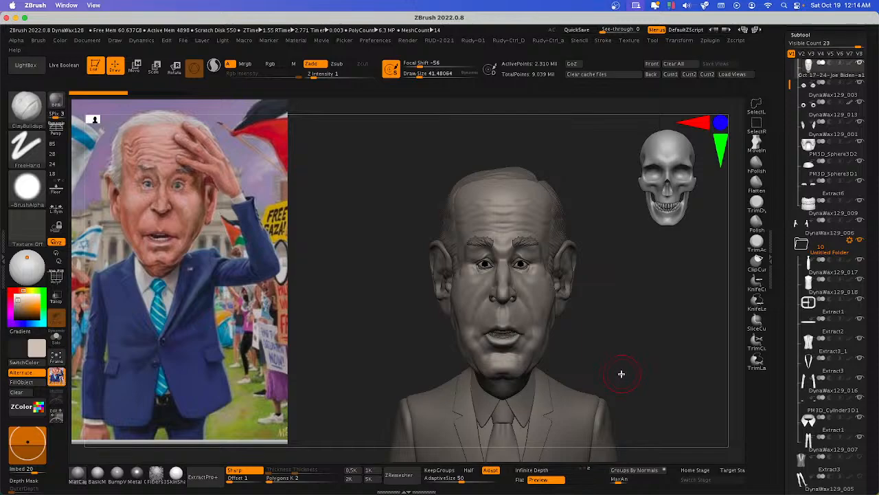
mouse_move(629, 365)
right_down()
mouse_move(654, 366)
mouse_move(551, 337)
mouse_move(600, 362)
mouse_move(571, 351)
mouse_move(498, 350)
mouse_move(581, 350)
right_up()
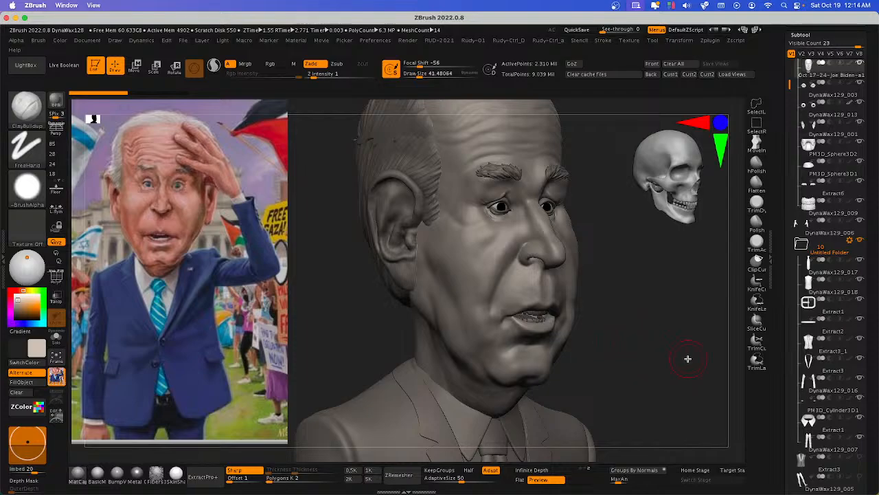
key(ctrl+Up)
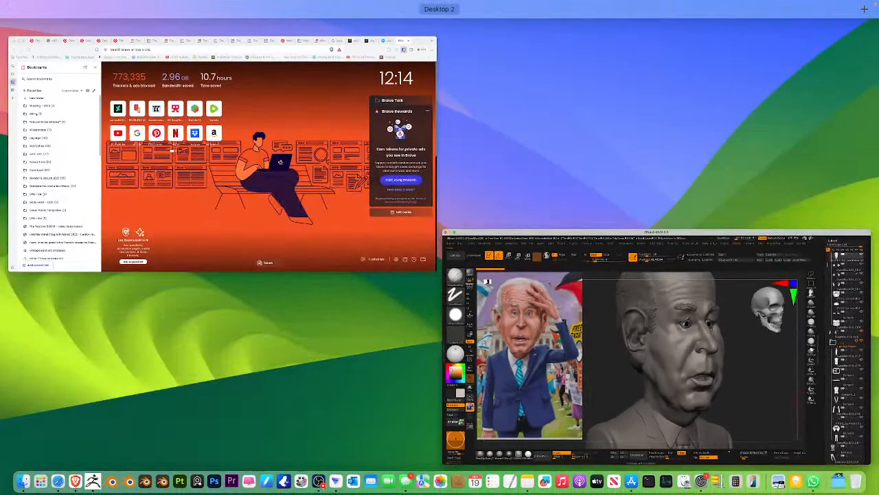
key(ctrl+Up)
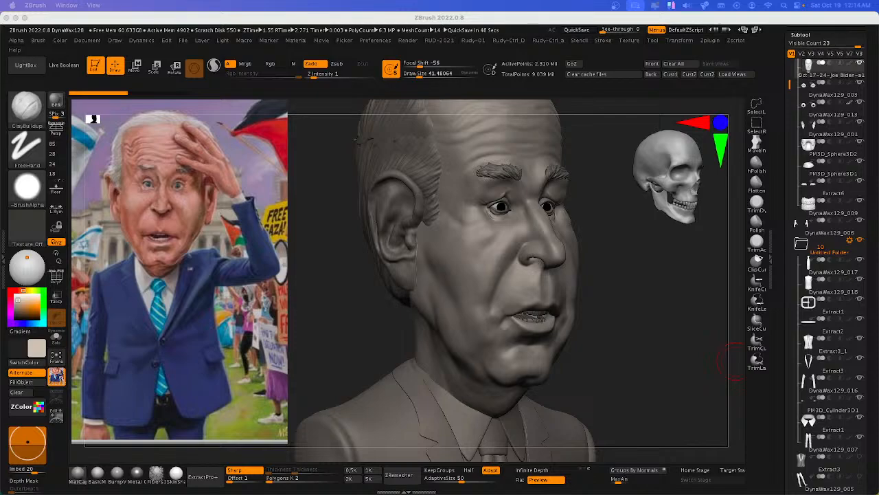
key(ctrl+Up)
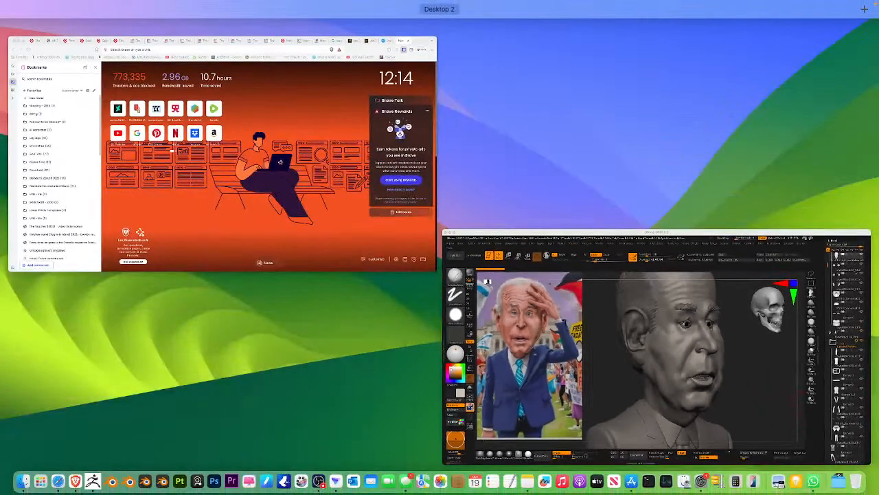
key(ctrl+Up)
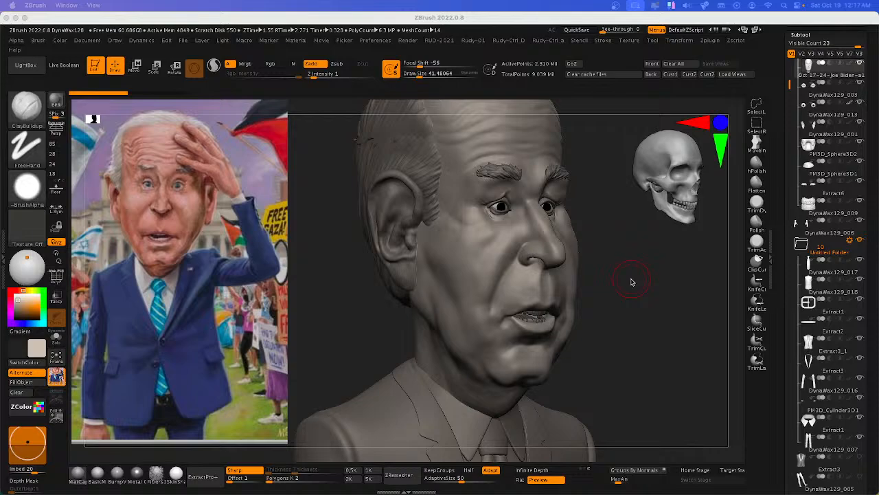
Render a front view of the head and suit with BPR and capture a screenshot of it beside the reference image.
mouse_move(646, 299)
mouse_down()
mouse_move(632, 300)
mouse_move(643, 310)
mouse_move(685, 310)
mouse_move(660, 321)
mouse_move(707, 318)
mouse_move(640, 326)
mouse_move(660, 330)
mouse_move(563, 255)
mouse_move(610, 289)
mouse_move(605, 256)
mouse_move(575, 259)
mouse_move(566, 289)
mouse_move(595, 286)
mouse_move(600, 312)
mouse_up()
click(56, 101)
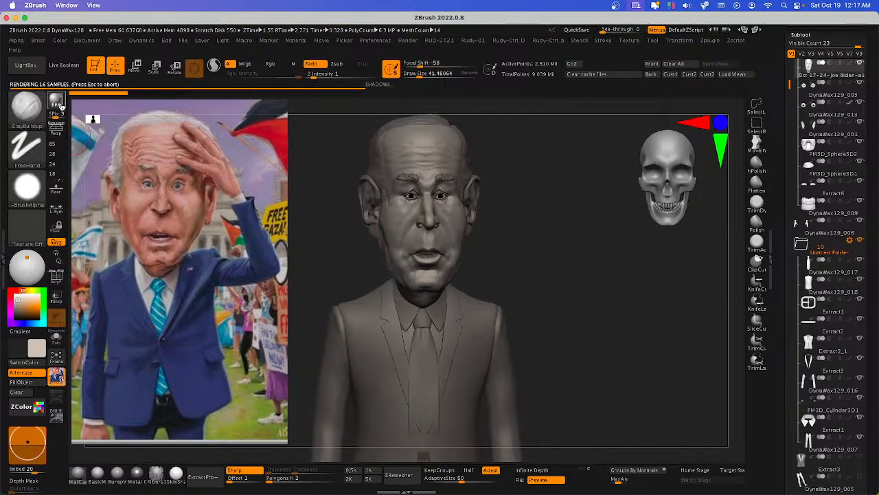
drag(536, 265, 545, 270)
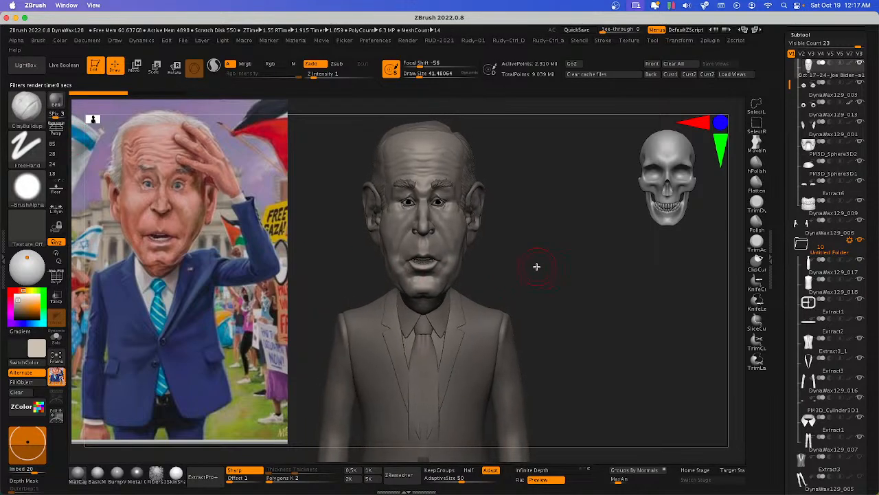
click(56, 102)
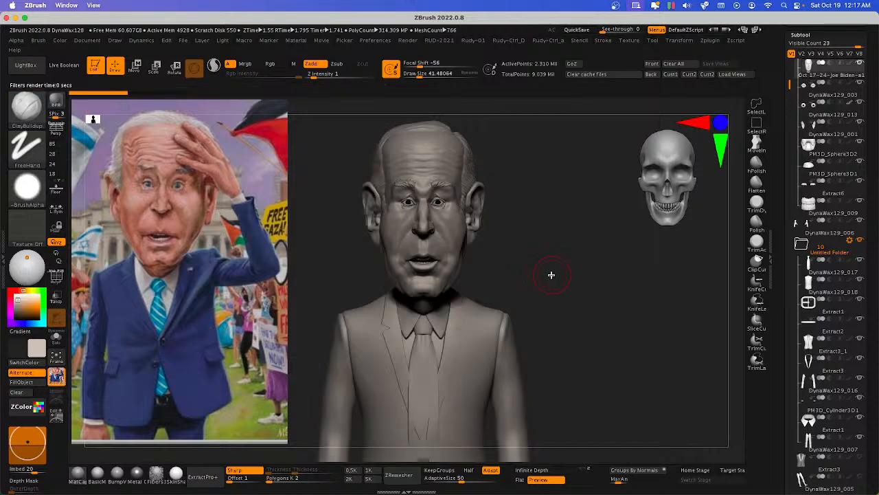
key(ctrl+shift)
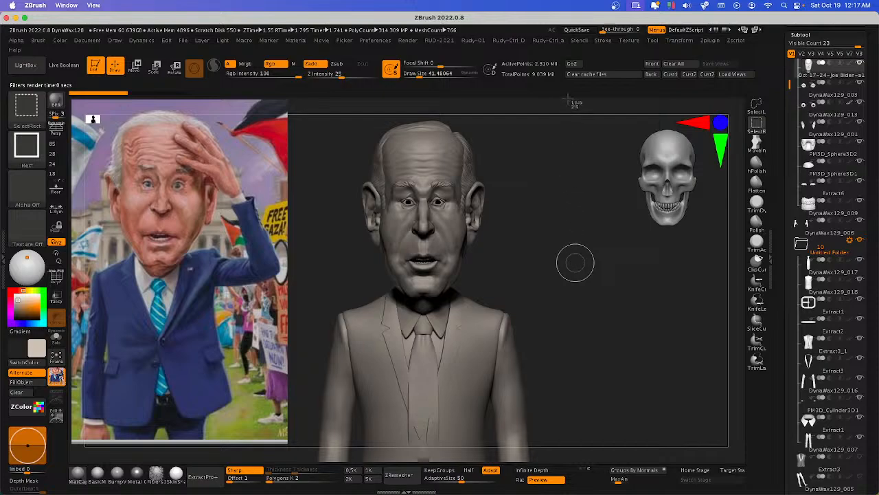
ctrl+shift+drag(567, 99, 69, 461)
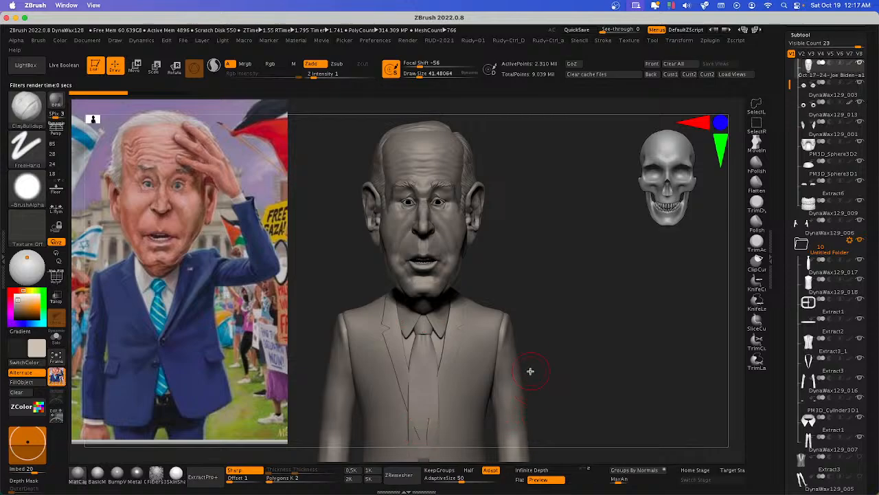
key(ctrl+Up)
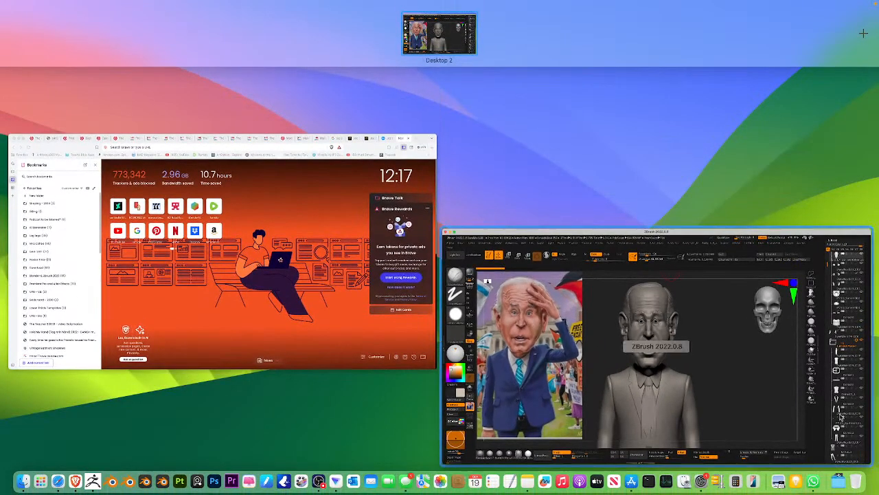
click(677, 281)
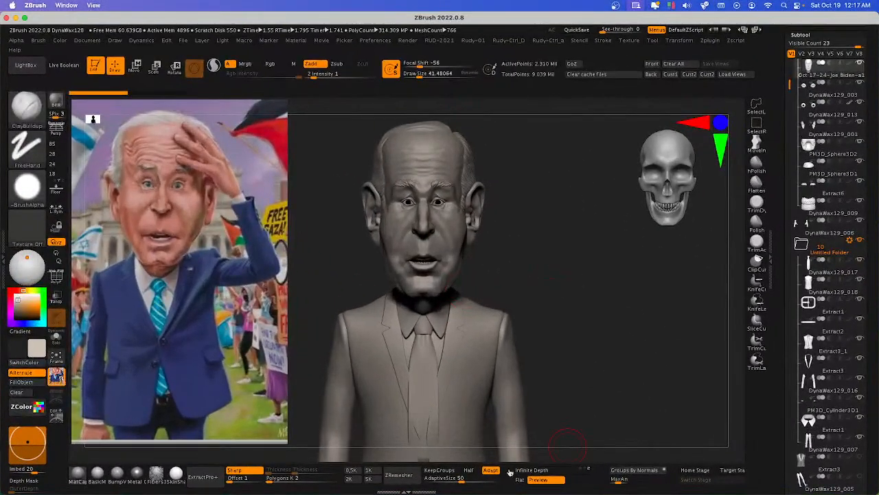
mouse_move(244, 492)
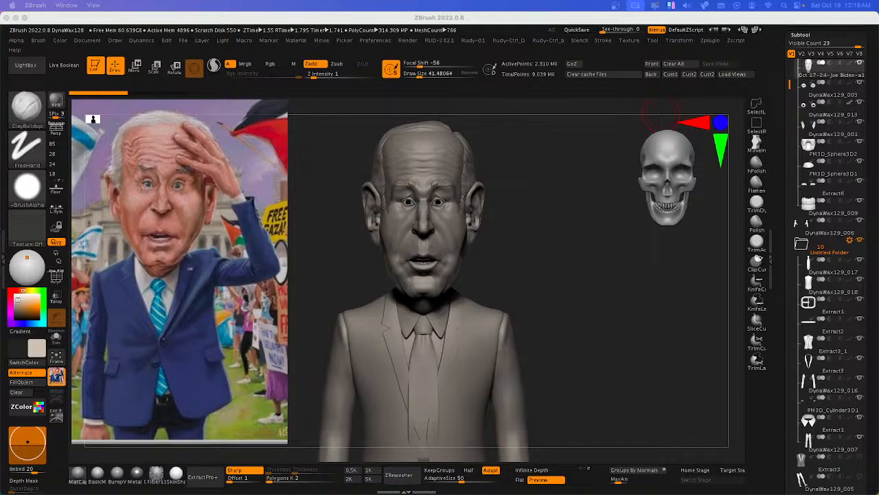
key(ctrl+Up)
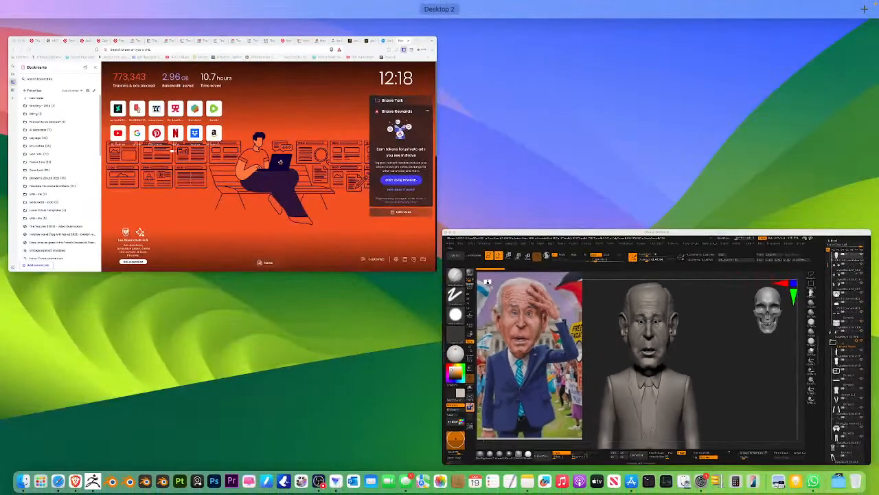
key(ctrl+Up)
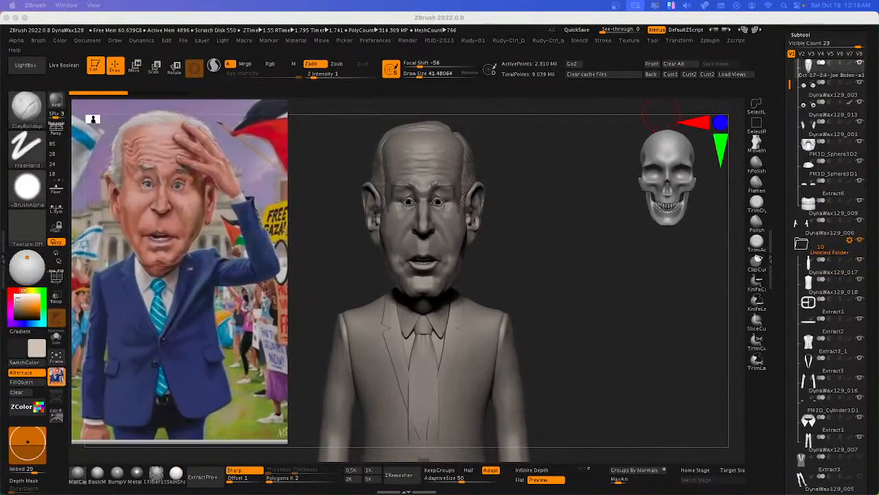
key(ctrl+Up)
key(ctrl+Up)
Examine the head, eyes and brows up close, and compare the upper body with the reference from front and three-quarter views.
click(547, 258)
mouse_move(558, 252)
right_down()
mouse_move(577, 247)
mouse_move(532, 259)
right_up()
alt+right_drag(507, 220, 519, 242)
mouse_move(519, 242)
ctrl+right_down()
mouse_move(567, 266)
mouse_move(557, 309)
mouse_move(600, 330)
mouse_move(584, 275)
mouse_move(587, 309)
ctrl+right_up()
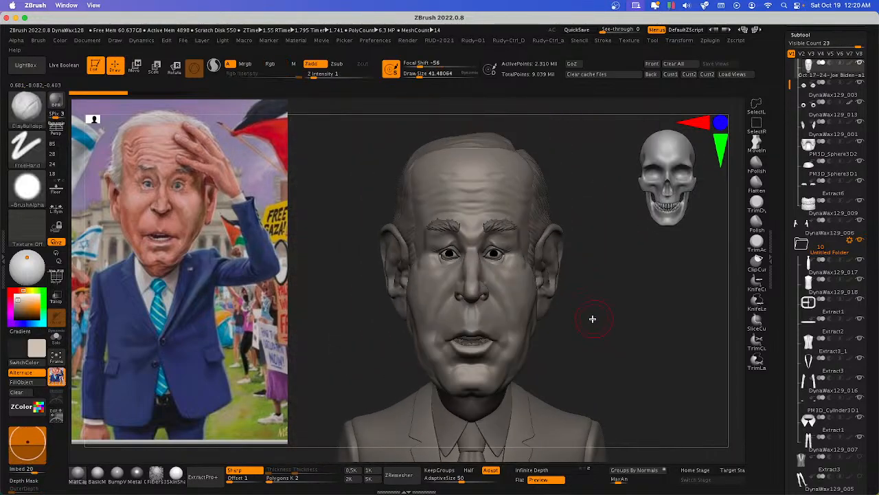
ctrl+right_drag(533, 292, 541, 279)
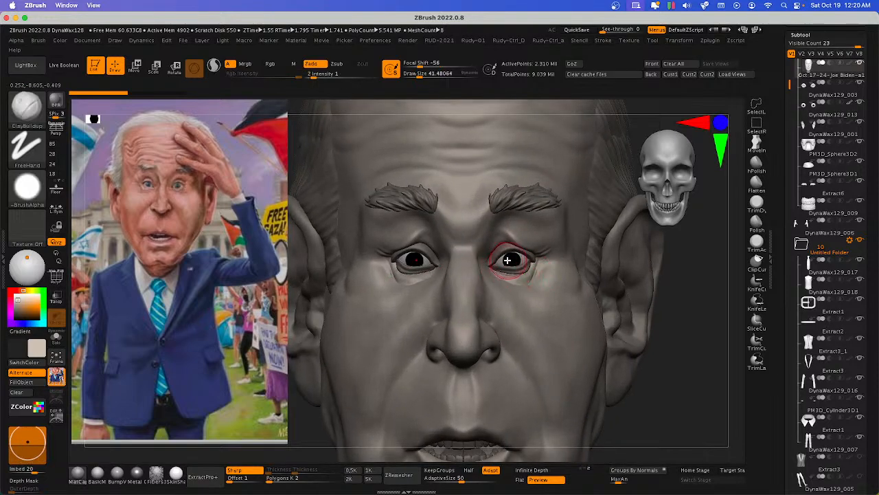
mouse_move(520, 274)
right_down()
mouse_move(532, 246)
mouse_move(564, 291)
right_up()
mouse_move(618, 277)
right_down()
mouse_move(609, 286)
mouse_move(593, 277)
mouse_move(571, 244)
mouse_move(562, 291)
mouse_move(576, 284)
mouse_move(609, 299)
mouse_move(570, 298)
mouse_move(577, 261)
mouse_move(576, 299)
mouse_move(594, 289)
right_up()
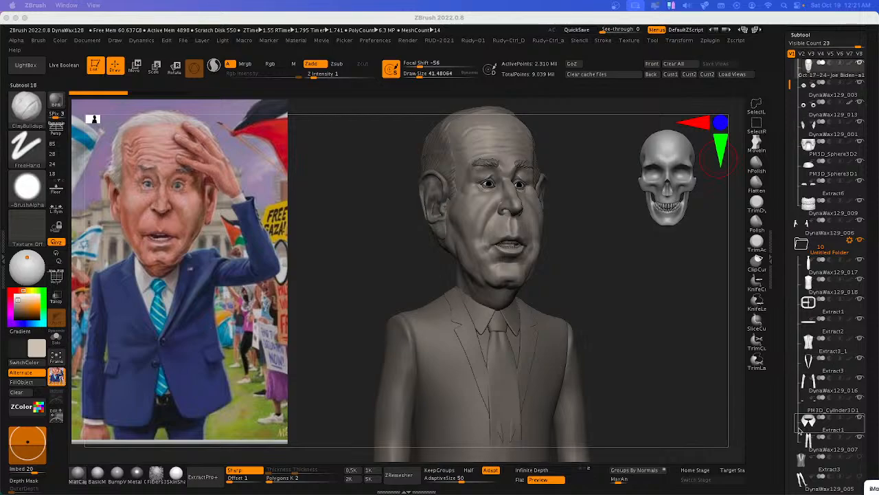
mouse_move(604, 304)
mouse_down()
mouse_move(638, 310)
mouse_move(644, 298)
mouse_move(621, 296)
mouse_move(606, 316)
mouse_up()
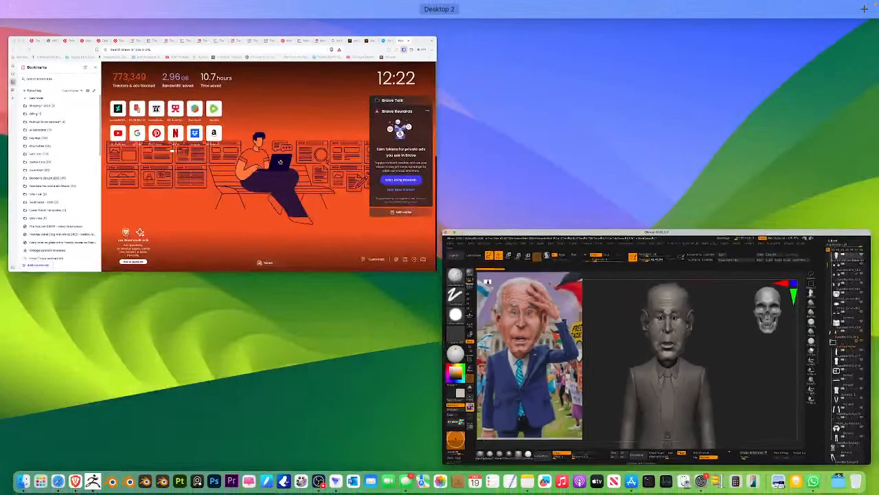